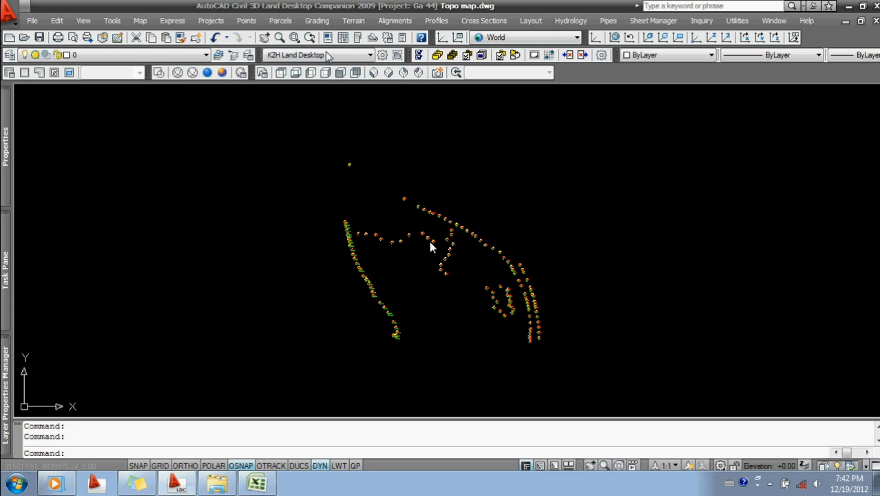
# Step: Open the Terrain Model Explorer and create a new terrain surface
pyautogui.click(355, 21)
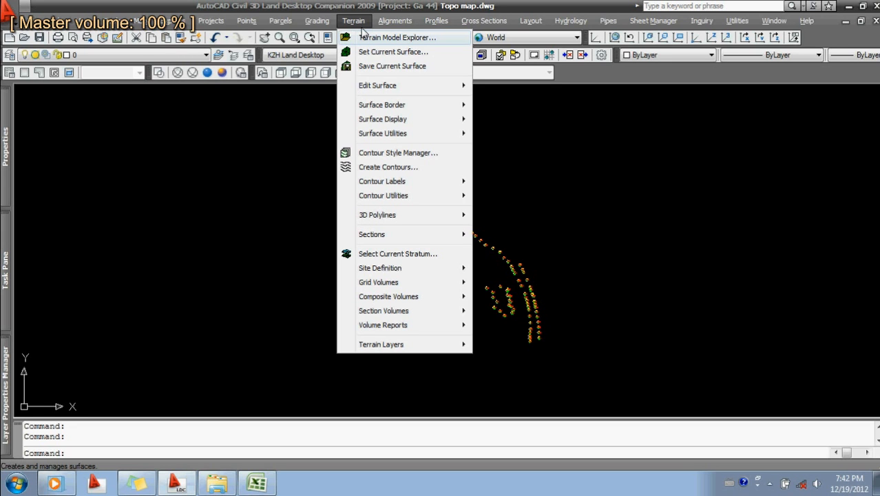
pyautogui.click(364, 35)
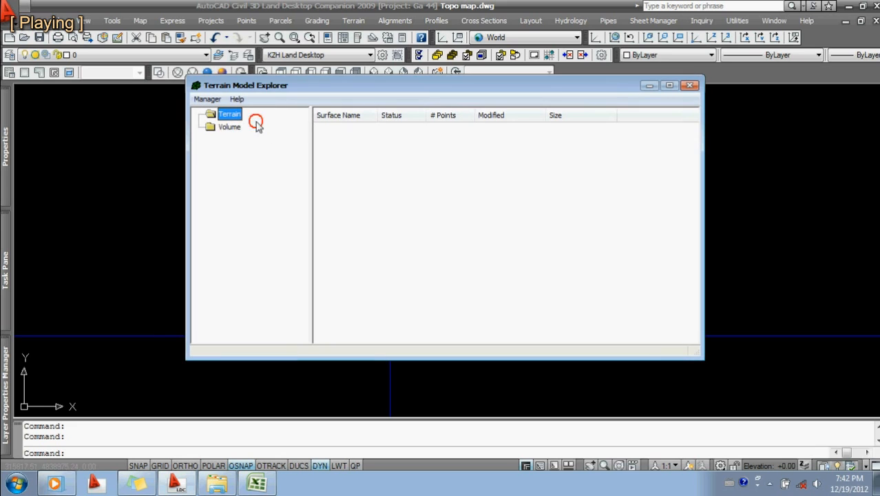
pyautogui.rightClick(229, 113)
pyautogui.click(239, 126)
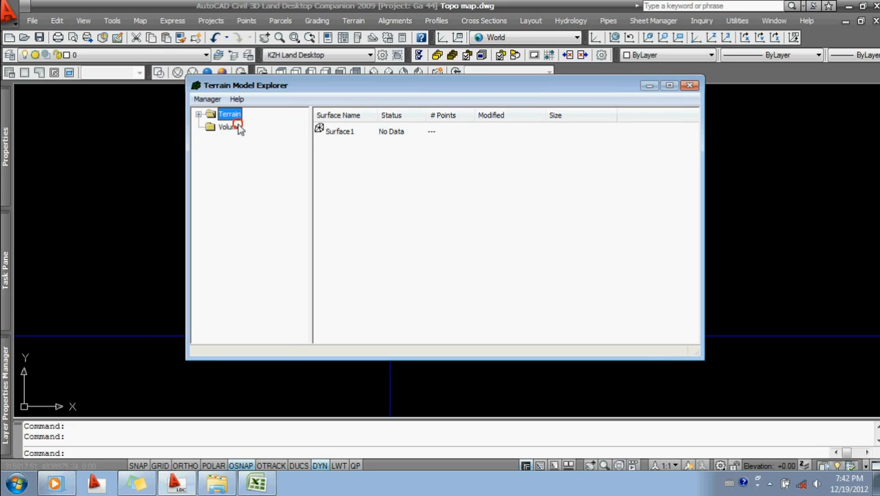
# Step: Add the Topo point group to the TIN data of Surface1
pyautogui.click(199, 114)
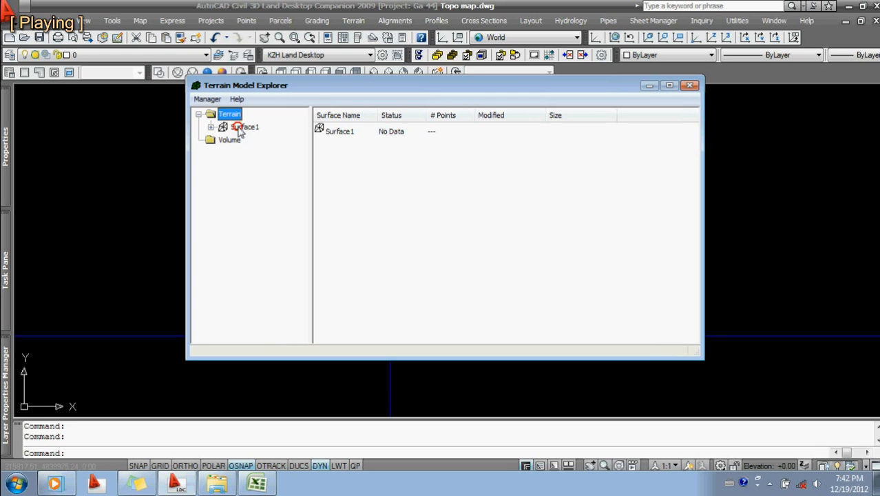
pyautogui.click(241, 128)
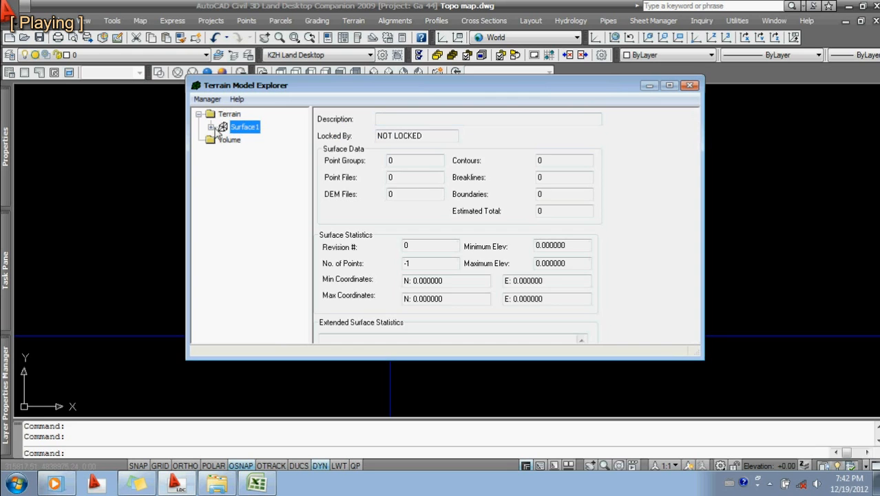
pyautogui.click(211, 128)
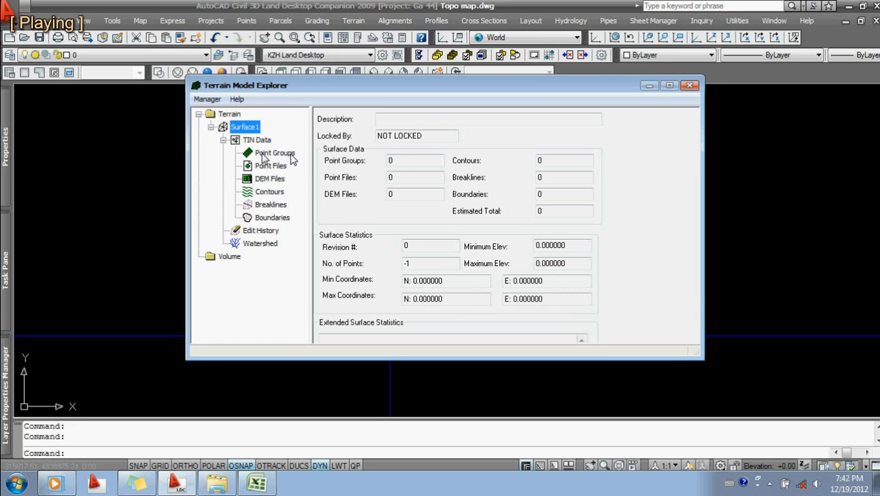
pyautogui.click(264, 155)
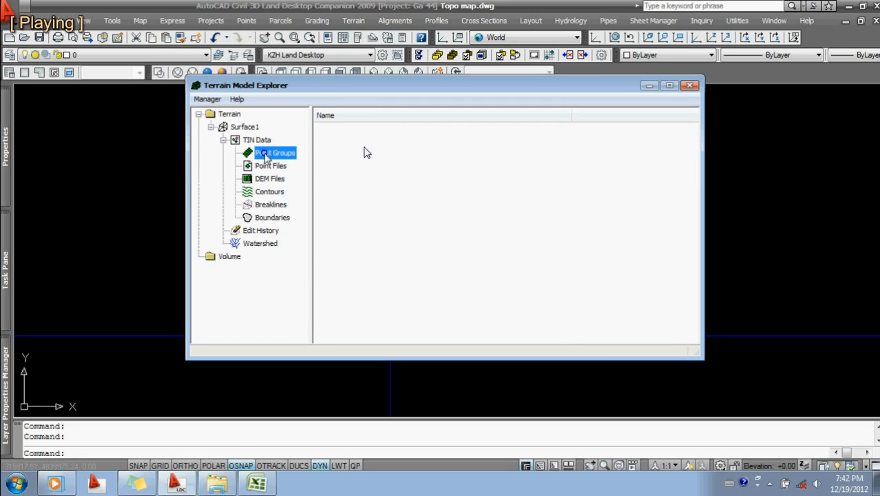
pyautogui.rightClick(266, 155)
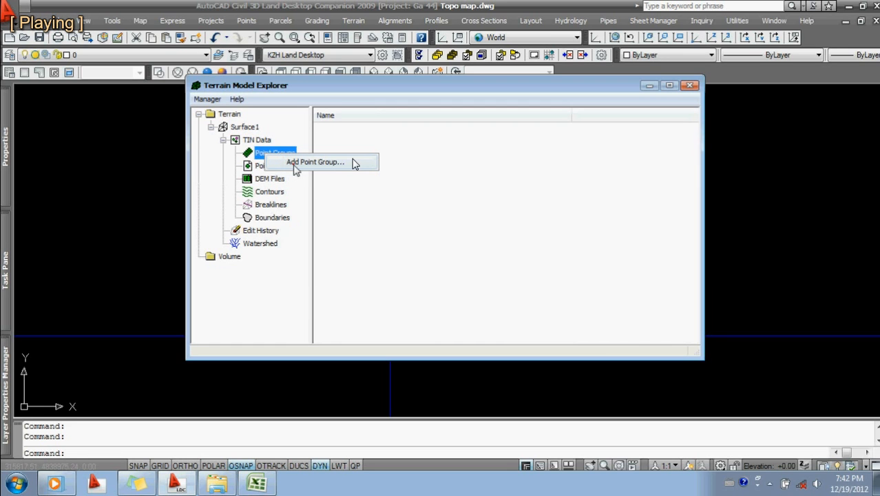
pyautogui.click(310, 162)
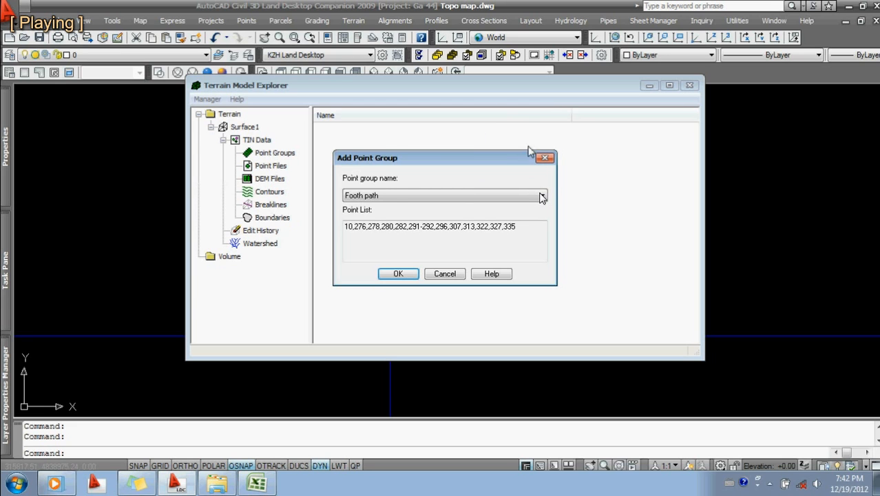
pyautogui.click(511, 174)
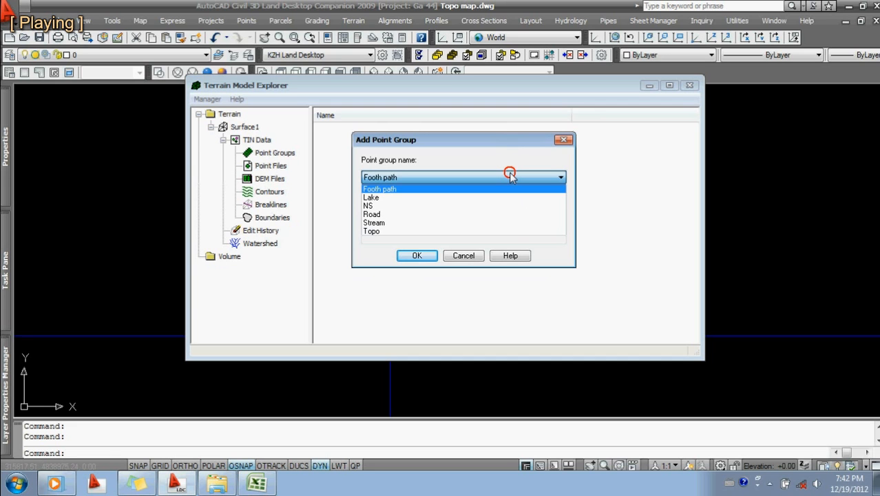
pyautogui.click(495, 231)
pyautogui.click(433, 252)
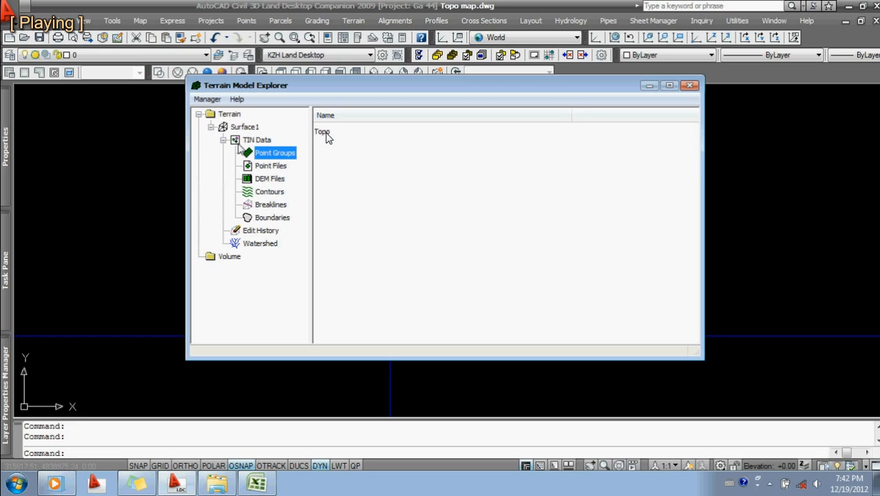
# Step: Open the build settings for Surface1
pyautogui.click(248, 129)
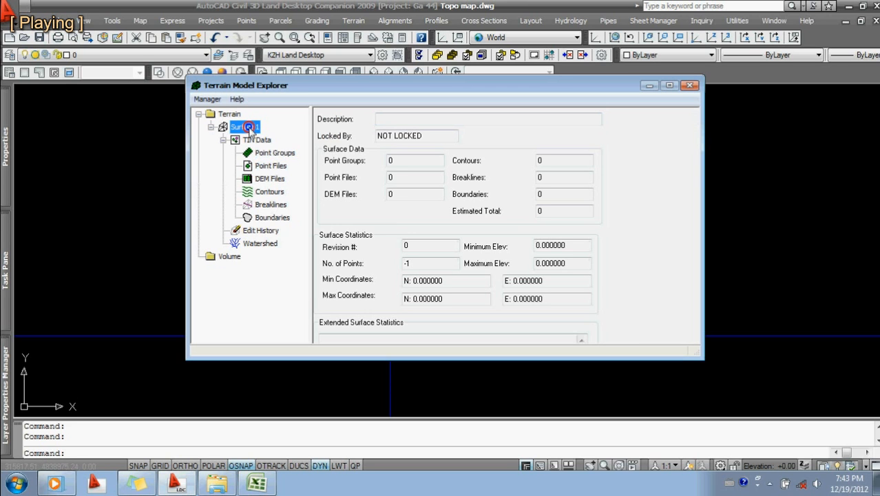
pyautogui.rightClick(249, 128)
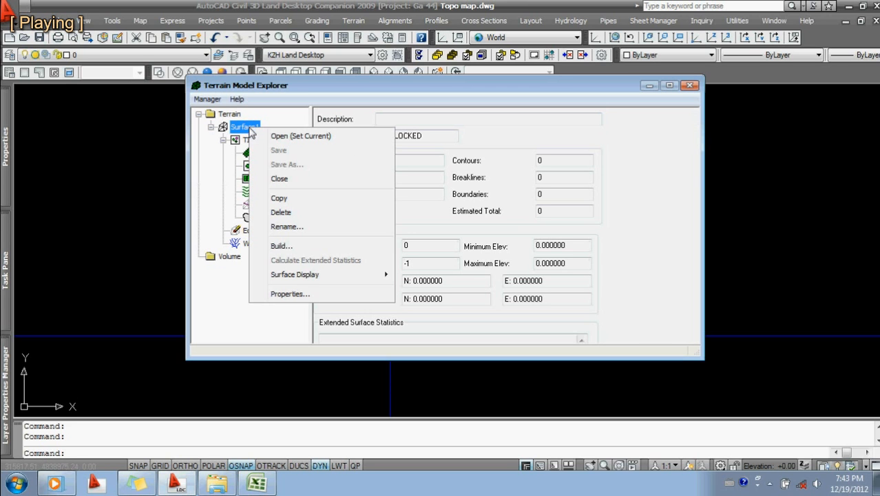
pyautogui.click(306, 248)
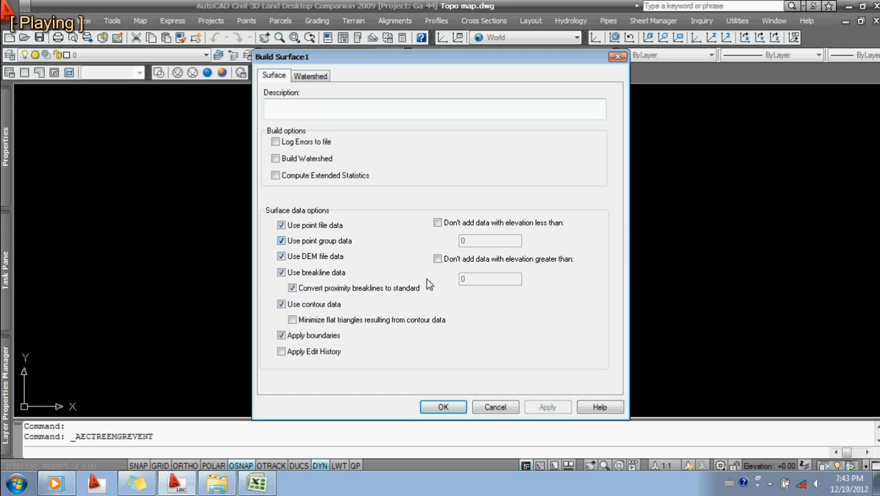
pyautogui.moveTo(435, 57); pyautogui.dragTo(445, 55)
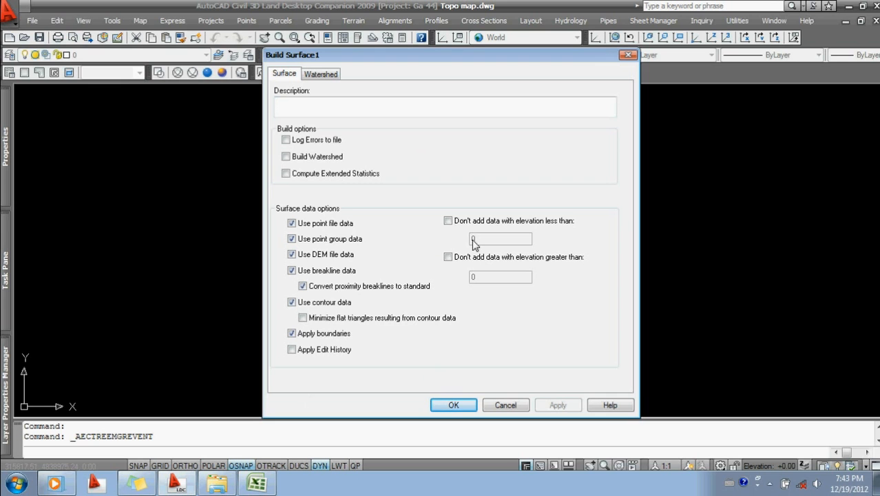
# Step: Switch to the Training Data sheet in Excel and calculate the maximum elevation of D2:D652 in cell D653 with MAX
pyautogui.click(256, 482)
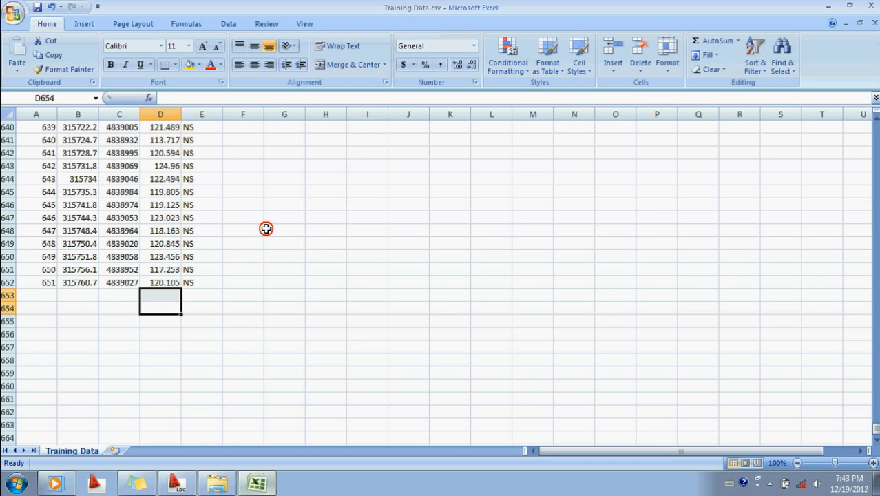
pyautogui.click(168, 295)
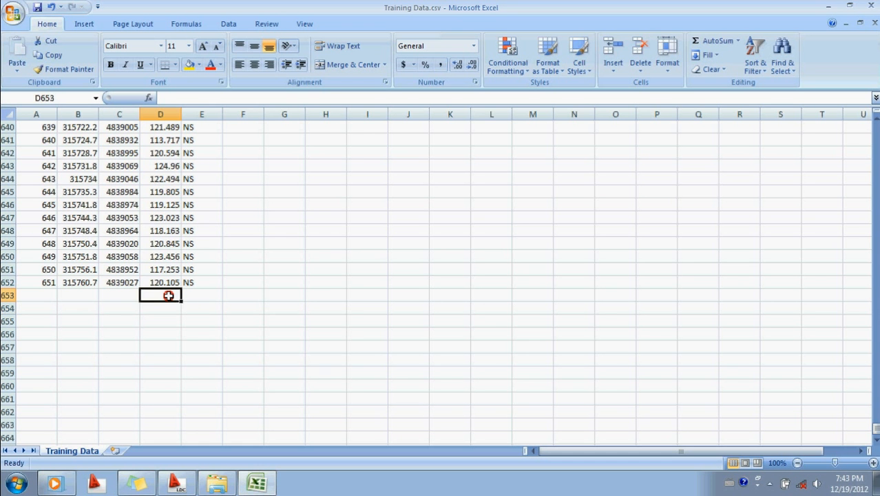
pyautogui.write('=ma')
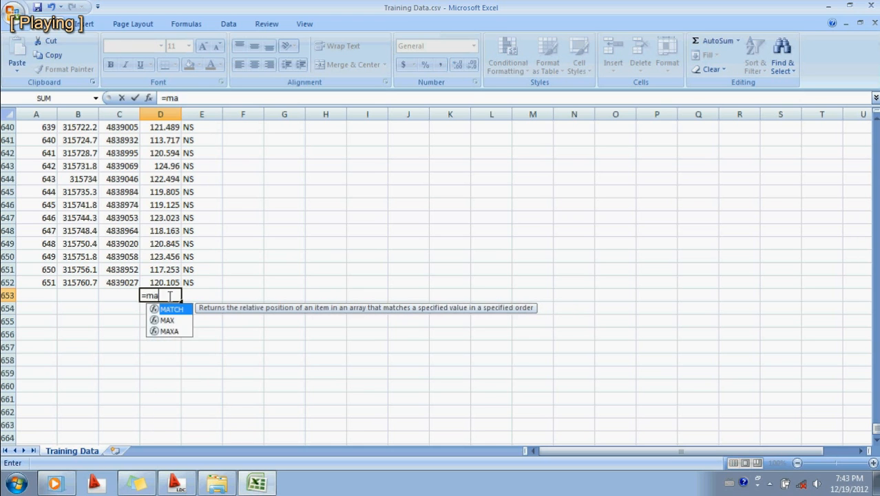
pyautogui.write('x')
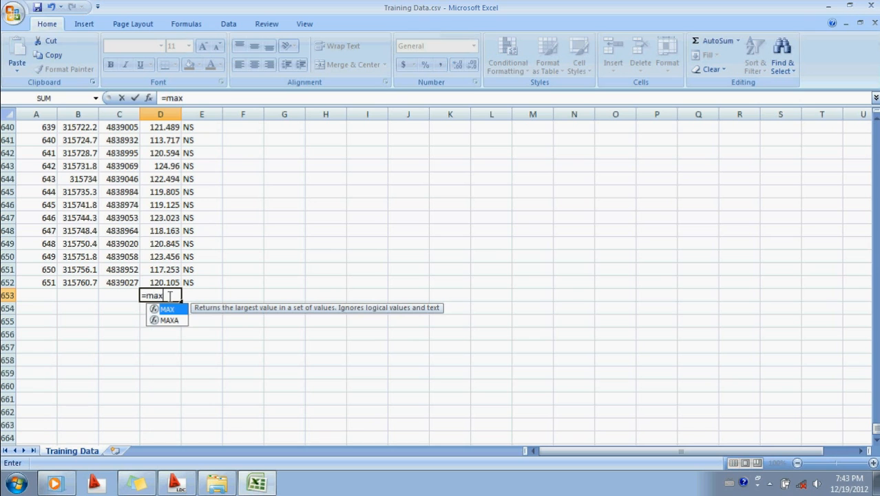
pyautogui.write('(')
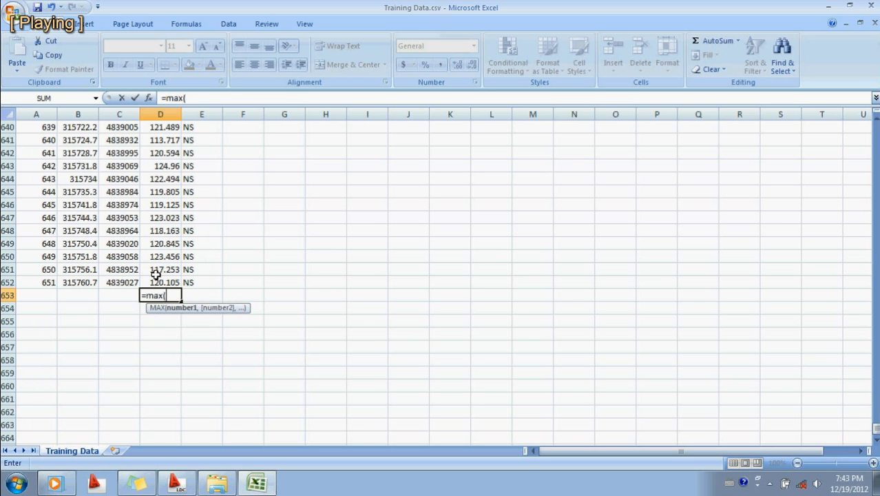
pyautogui.click(164, 281)
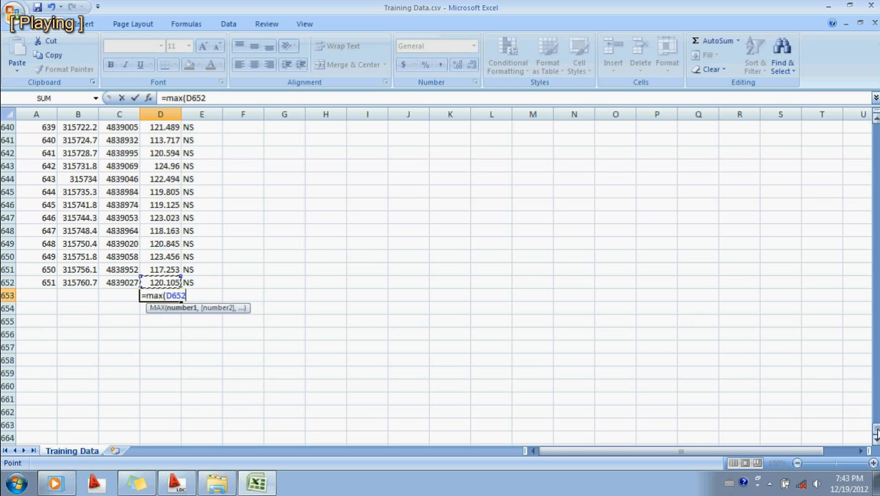
pyautogui.moveTo(874, 435); pyautogui.dragTo(876, 114)
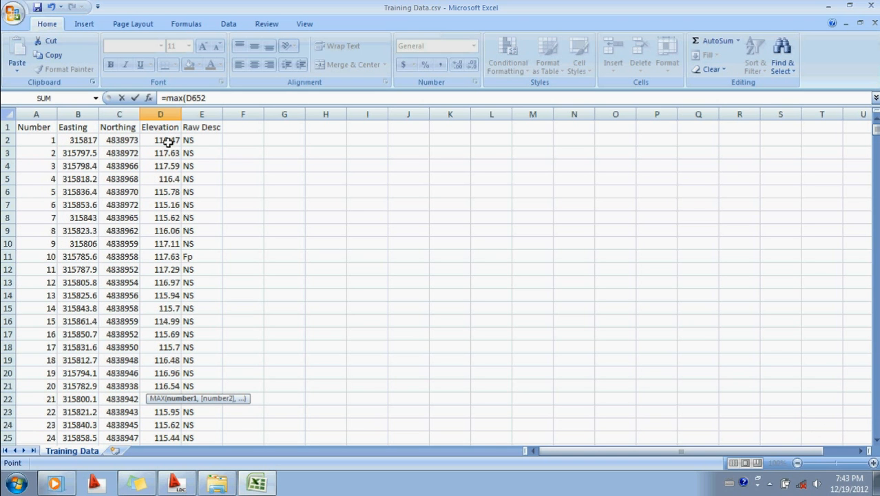
pyautogui.keyDown('shift'); pyautogui.click(168, 140); pyautogui.keyUp('shift')
pyautogui.press('Return')
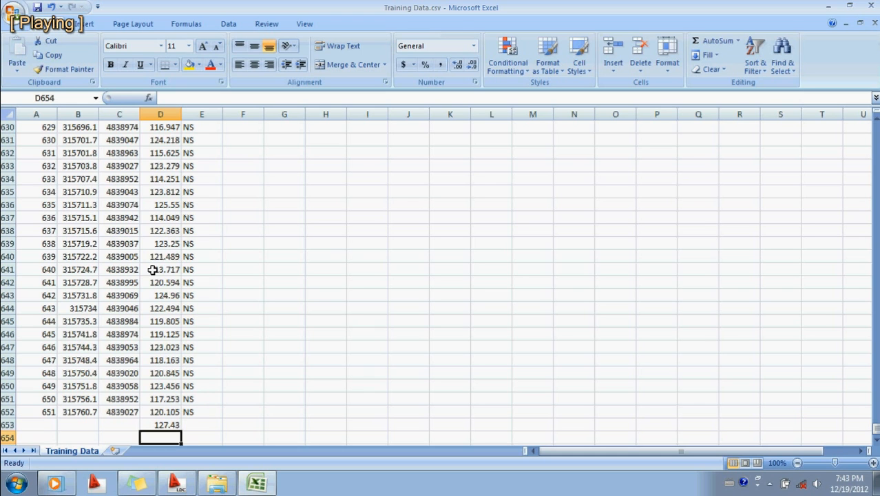
# Step: Calculate the minimum elevation of D2:D652 in cell D654 with MIN
pyautogui.scroll(-2, 153, 269)
pyautogui.write('=')
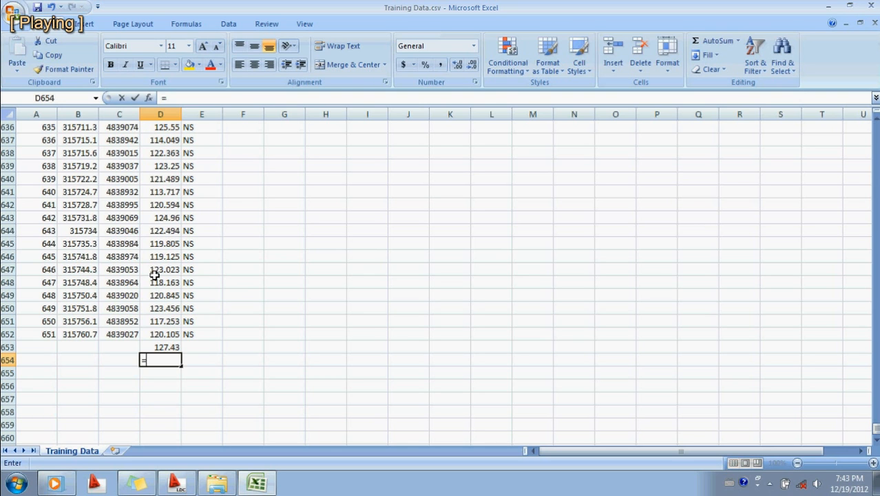
pyautogui.write('m')
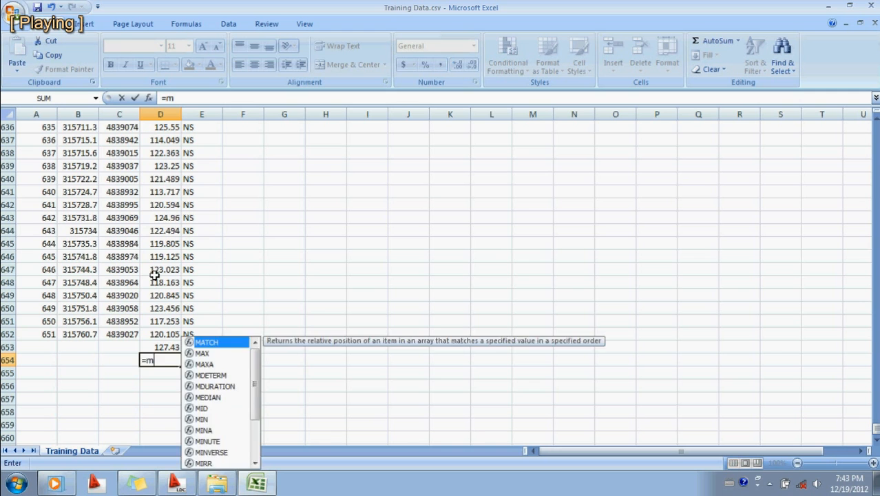
pyautogui.write('in(')
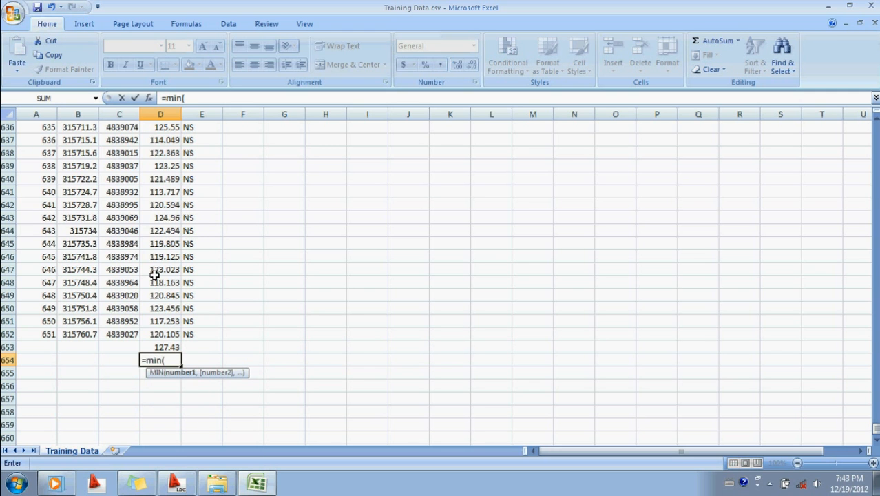
pyautogui.click(157, 334)
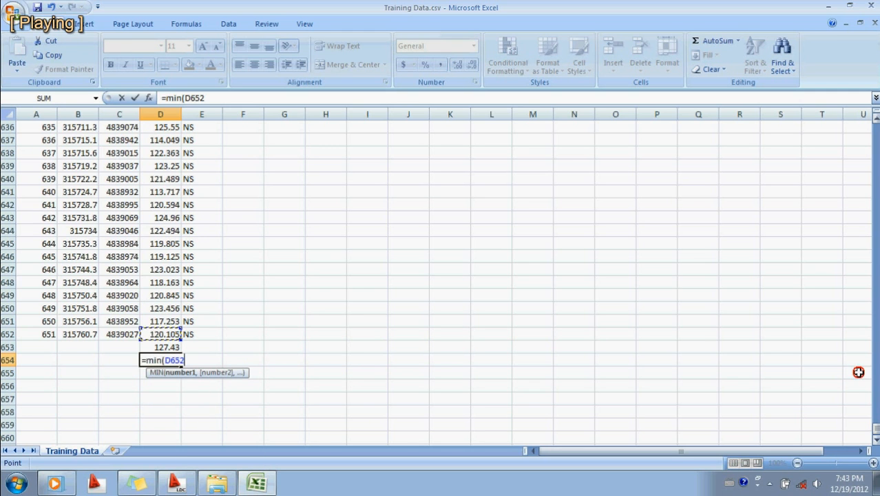
pyautogui.moveTo(875, 428); pyautogui.dragTo(876, 128)
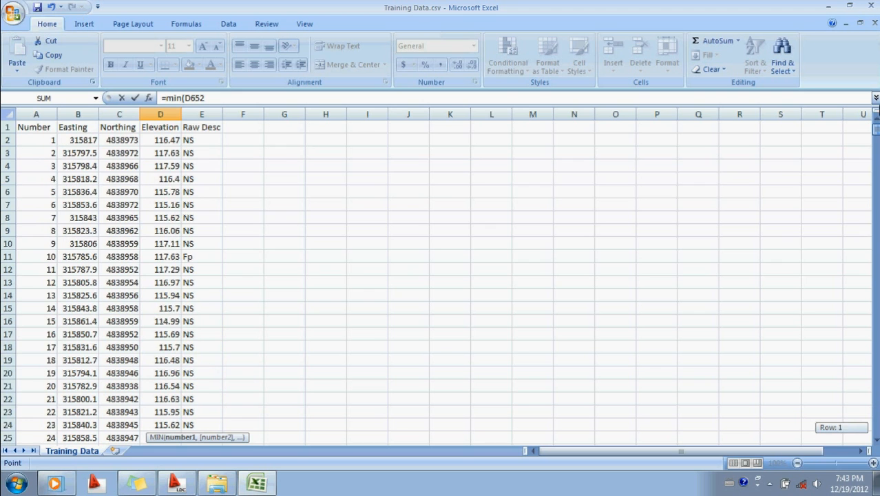
pyautogui.keyDown('shift'); pyautogui.click(170, 139); pyautogui.keyUp('shift')
pyautogui.press('Return')
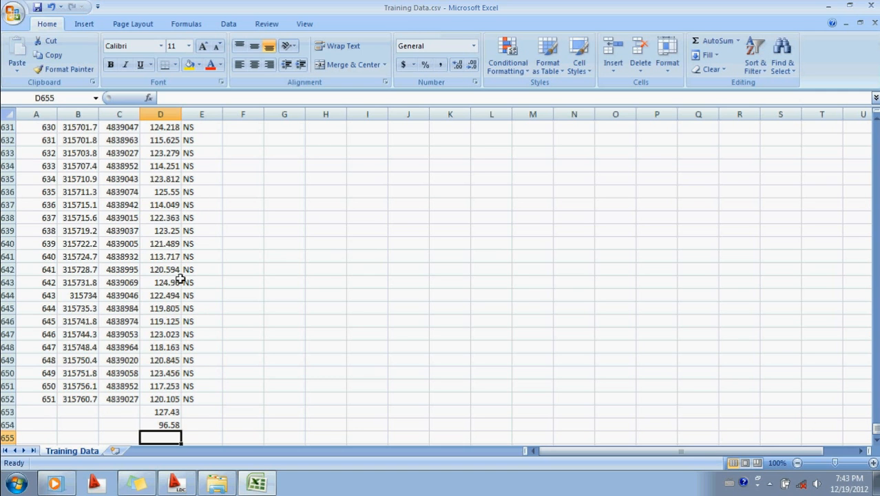
# Step: Switch back to AutoCAD Land Desktop Companion and exclude surface data with elevation less than 95 from the build
pyautogui.scroll(-2, 180, 278)
pyautogui.click(178, 484)
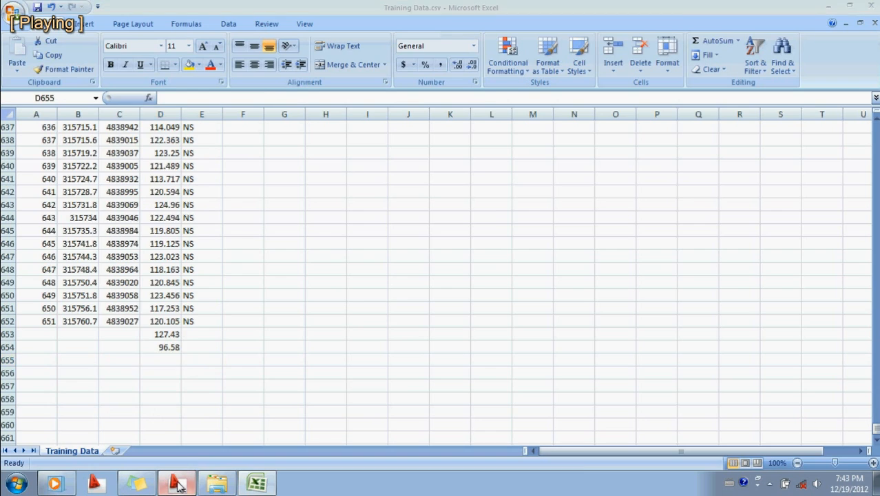
pyautogui.click(550, 192)
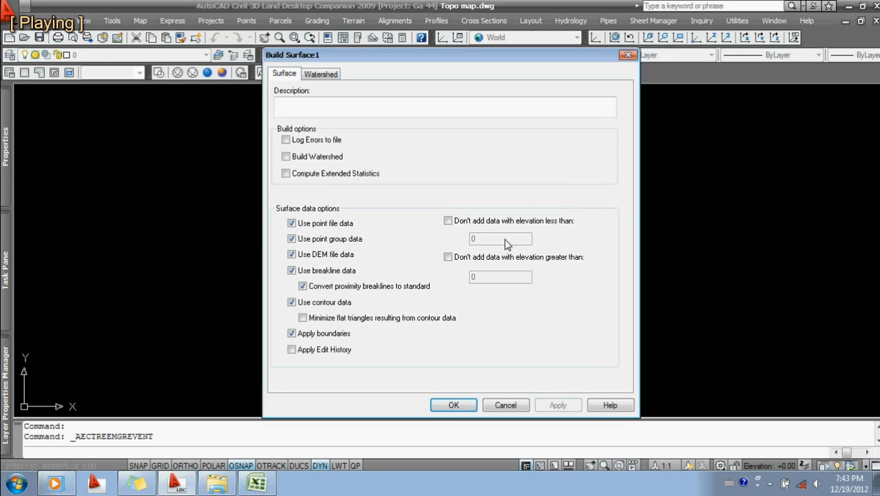
pyautogui.click(448, 220)
pyautogui.click(500, 242)
pyautogui.doubleClick(500, 241)
pyautogui.write('95')
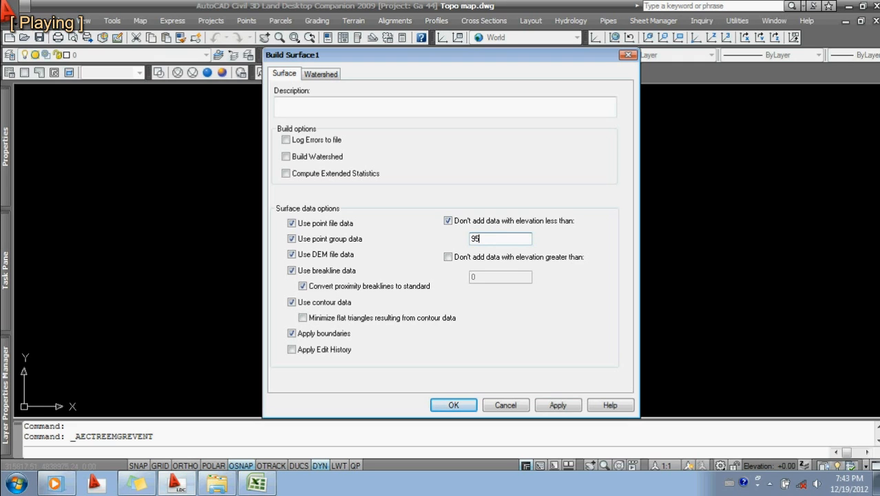
# Step: Exclude data with elevation greater than 130 and build Surface1
pyautogui.click(448, 257)
pyautogui.doubleClick(488, 277)
pyautogui.write('130')
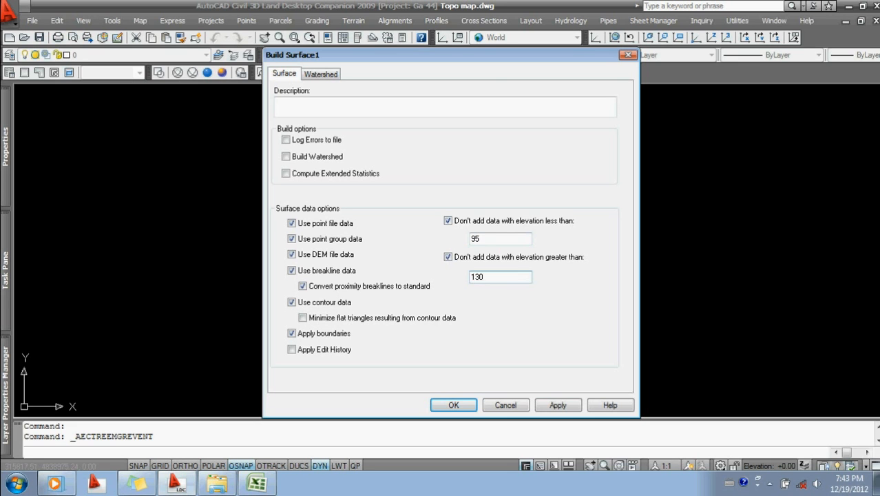
pyautogui.click(454, 405)
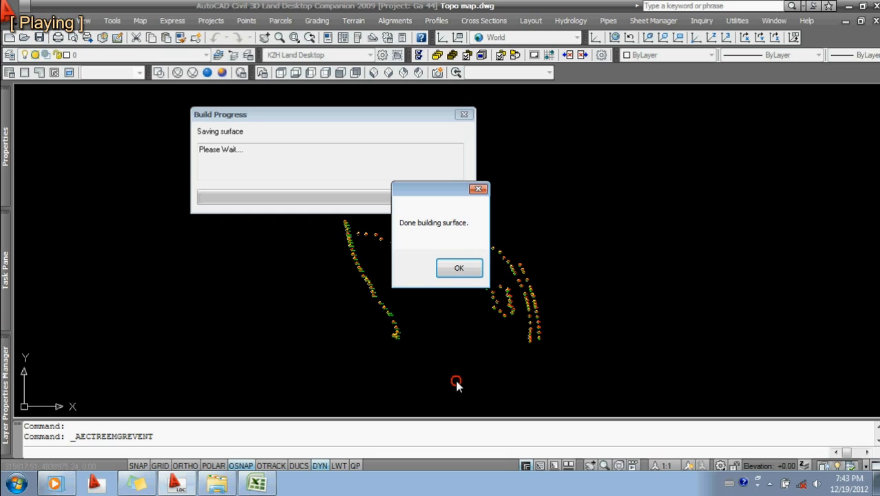
pyautogui.click(456, 268)
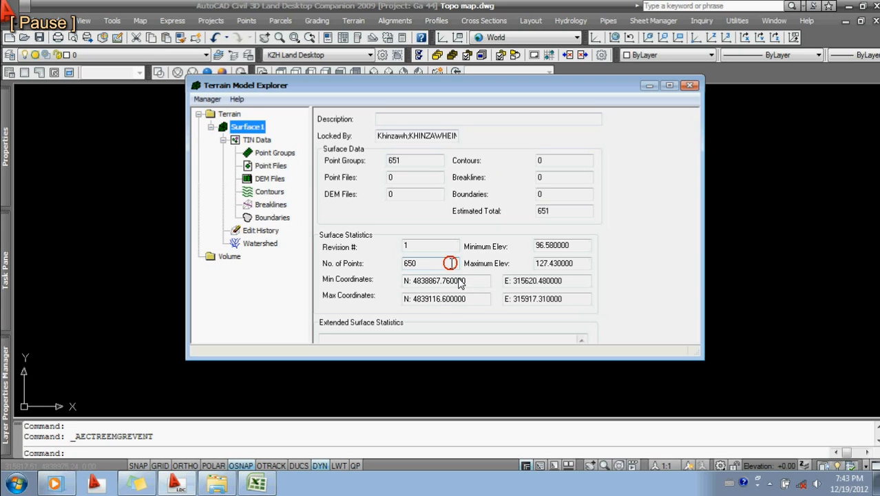
# Step: Display Surface1 as a polyface mesh on the SRF-VIEW layer, erasing the old surface view, and close the Terrain Model Explorer
pyautogui.moveTo(328, 86); pyautogui.dragTo(339, 86)
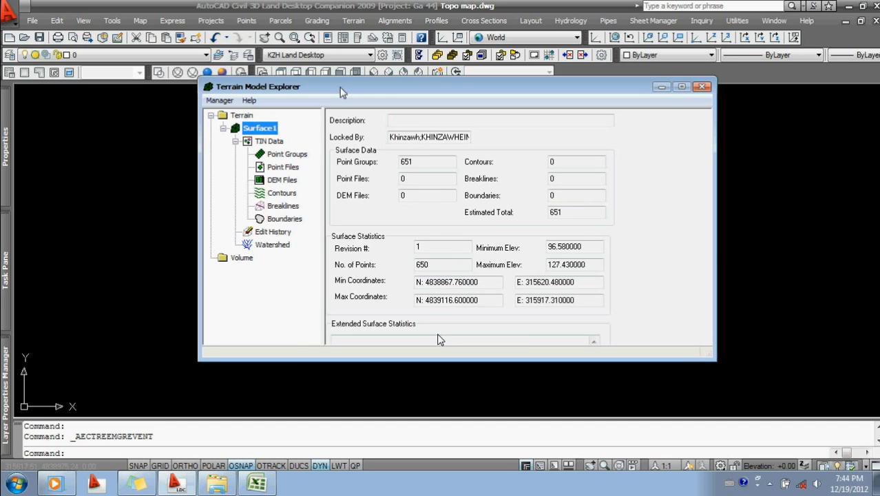
pyautogui.rightClick(267, 130)
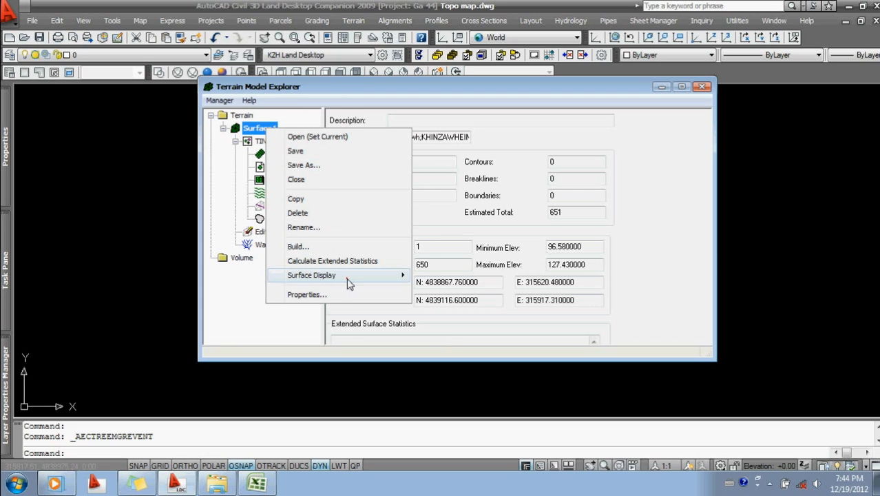
pyautogui.moveTo(349, 282)
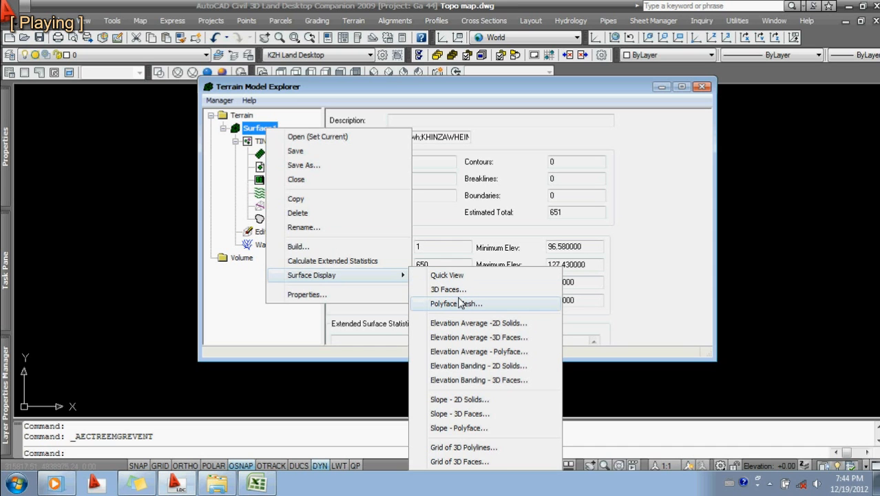
pyautogui.click(460, 304)
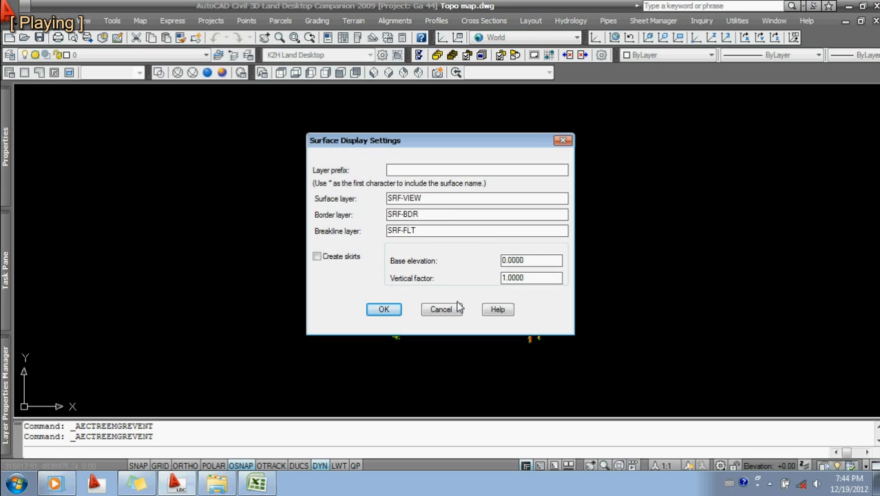
pyautogui.click(379, 309)
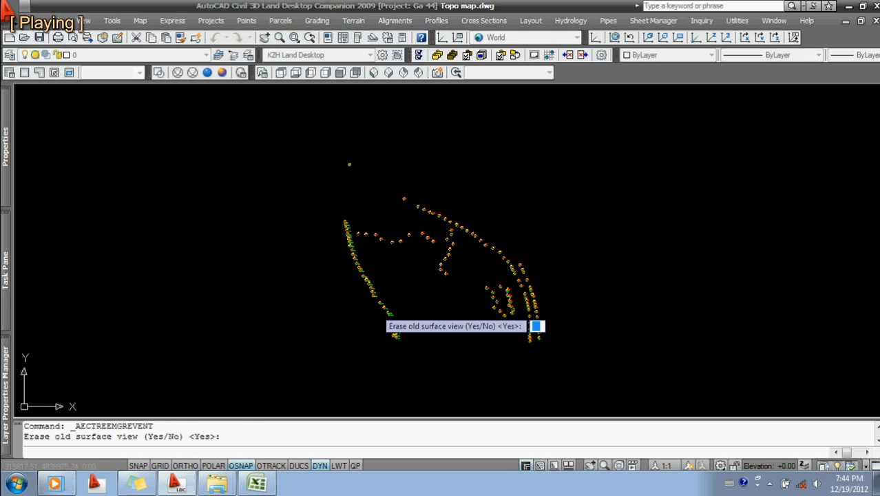
pyautogui.press('Return')
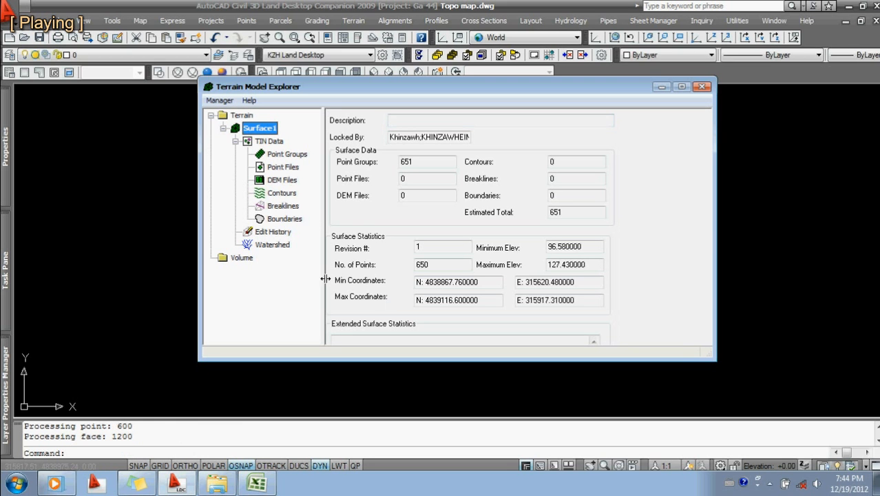
pyautogui.click(701, 87)
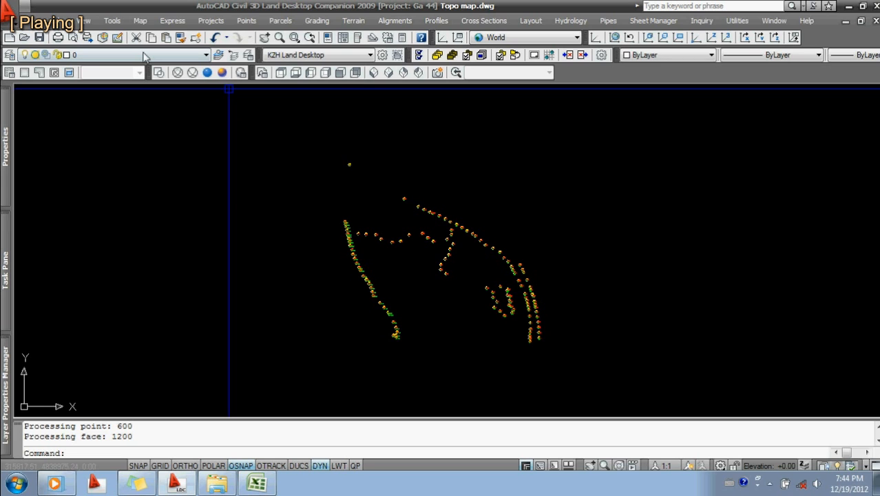
# Step: Turn on the SRF-VIEW layer to inspect the triangulated surface mesh, and turn the layer off again
pyautogui.click(206, 55)
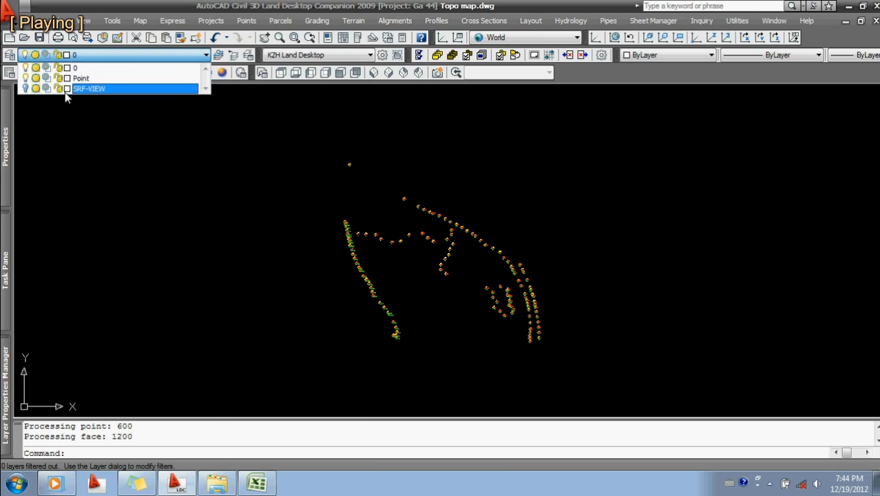
pyautogui.click(25, 89)
pyautogui.click(165, 152)
pyautogui.scroll(5, 322, 177)
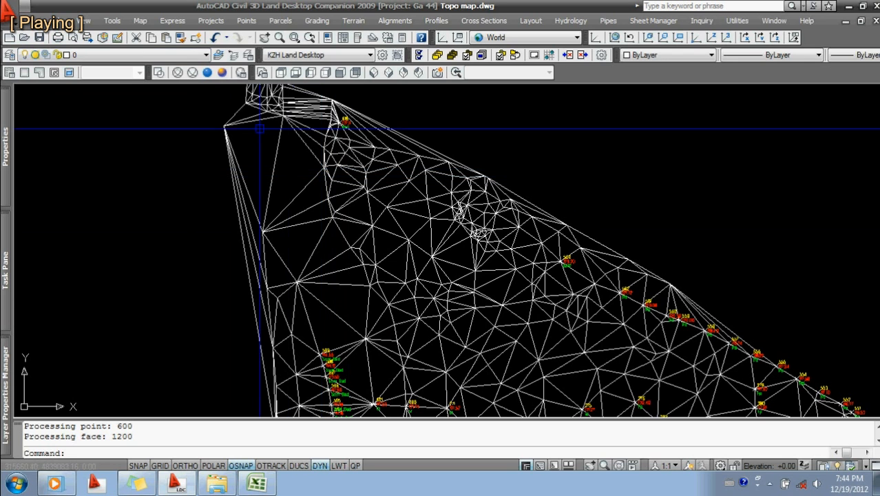
pyautogui.click(175, 55)
pyautogui.click(27, 94)
pyautogui.click(157, 177)
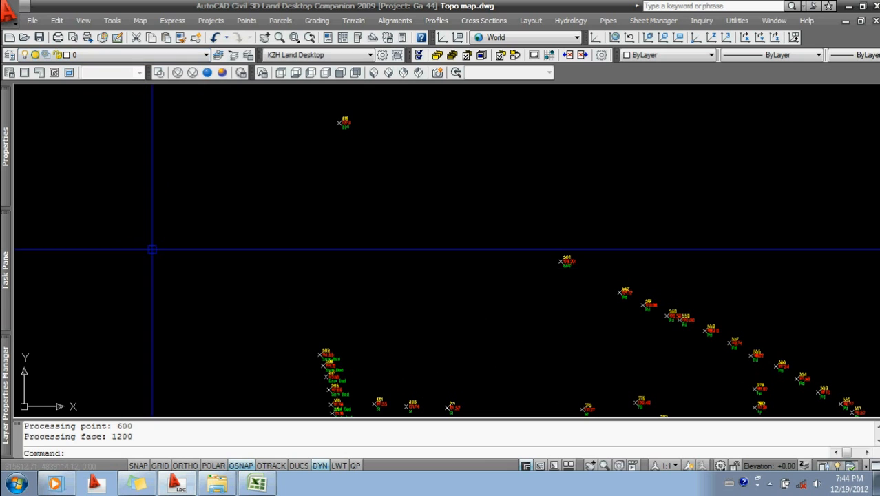
# Step: Create a new layer named Lake and make it the current layer
pyautogui.click(12, 55)
pyautogui.click(215, 235)
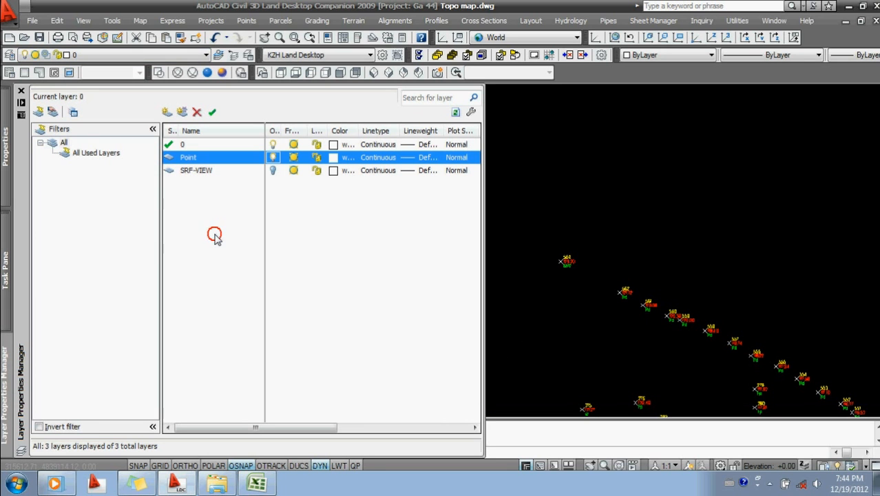
pyautogui.click(167, 113)
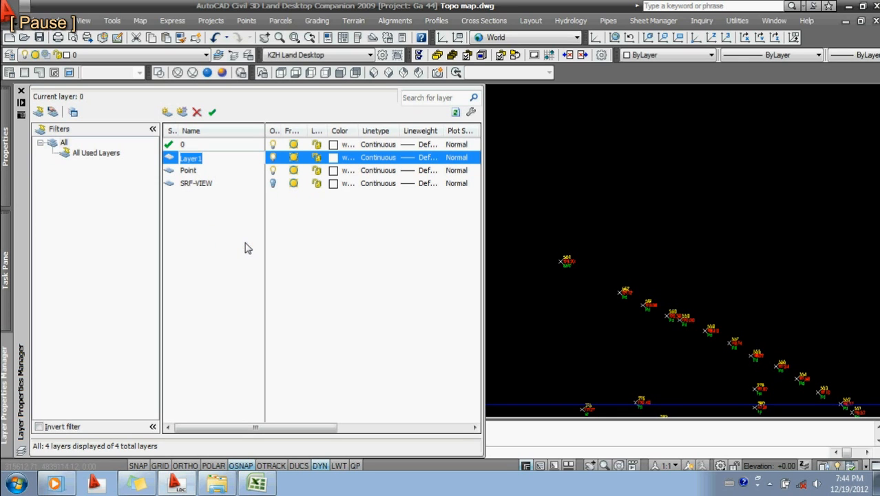
pyautogui.write('Lake')
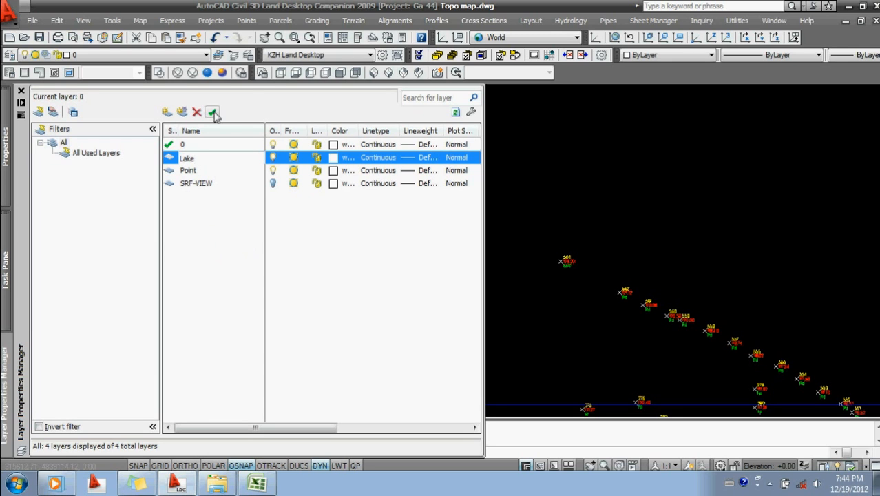
pyautogui.click(212, 112)
# Step: Set the Lake layer's color to index color 140
pyautogui.click(332, 158)
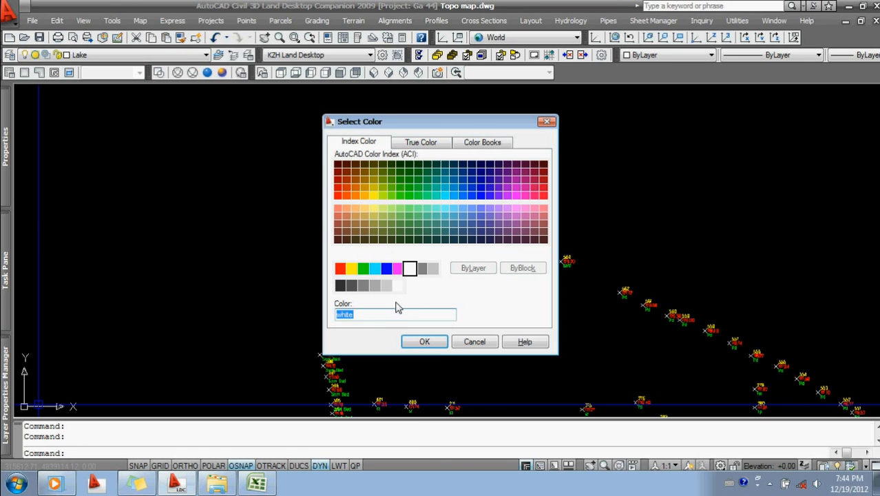
pyautogui.write('140')
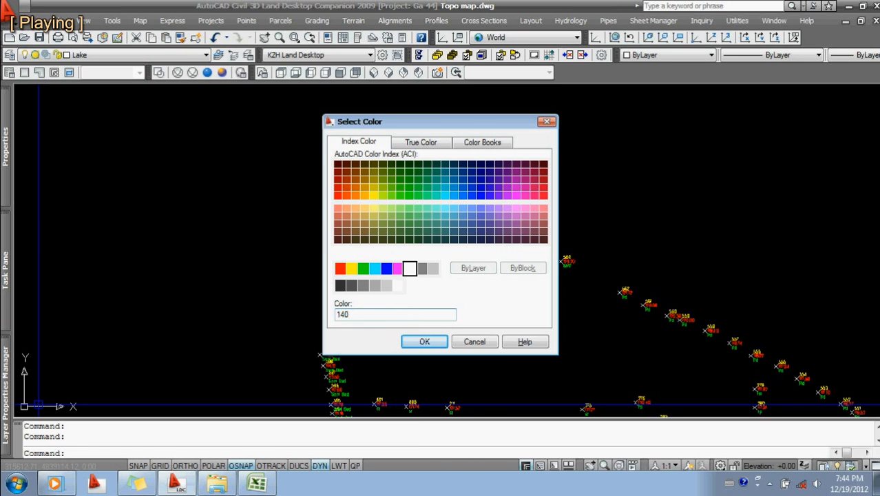
pyautogui.click(422, 343)
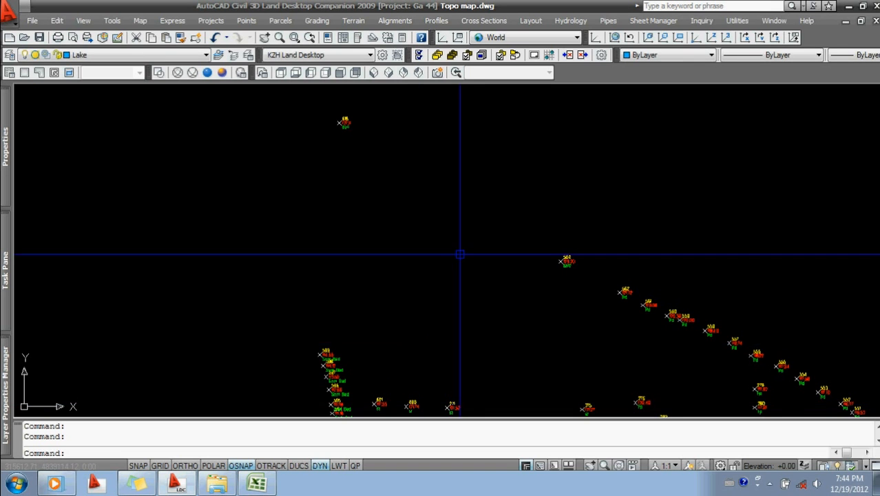
# Step: Review the object snap settings with OSNAP and accept them with Endpoint, Node and Nearest enabled
pyautogui.scroll(-4, 462, 256)
pyautogui.scroll(6, 489, 299)
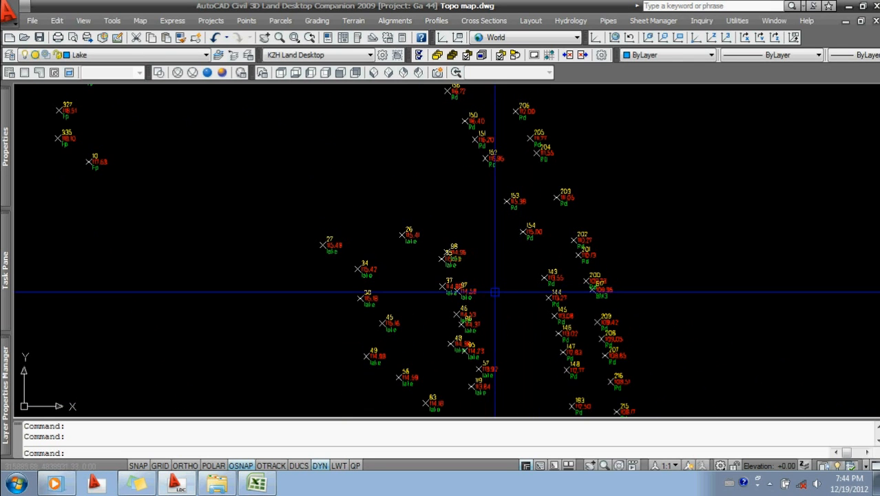
pyautogui.moveTo(488, 304); pyautogui.dragTo(486, 290, button='middle')
pyautogui.write('osn')
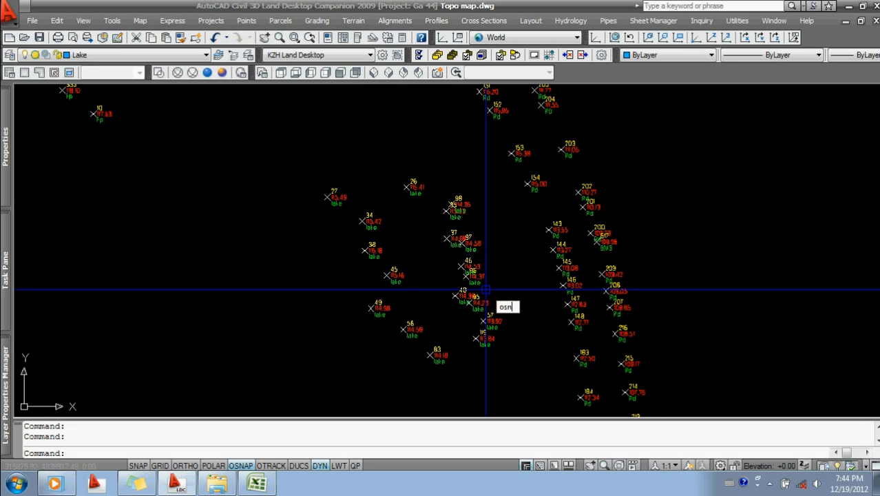
pyautogui.write('ap')
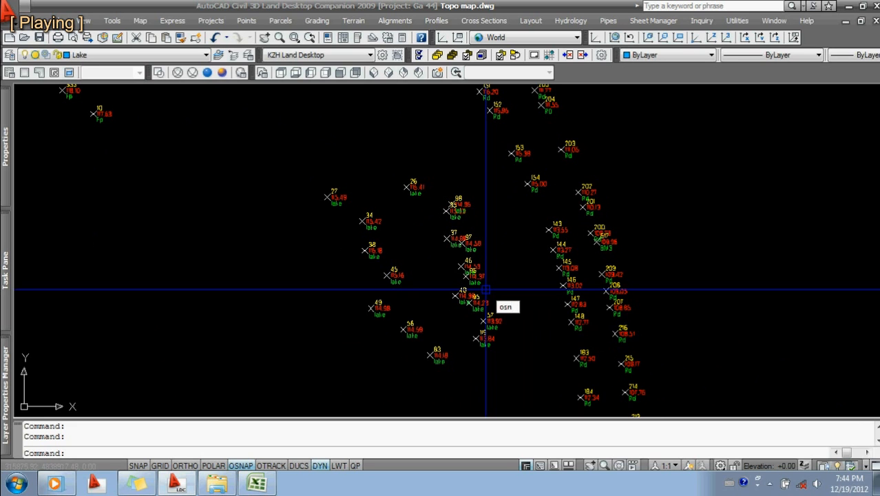
pyautogui.press('Return')
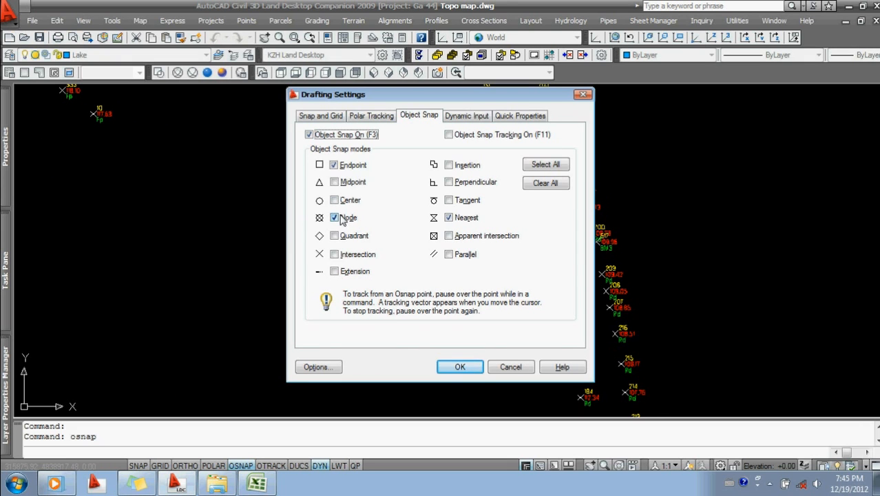
pyautogui.click(451, 369)
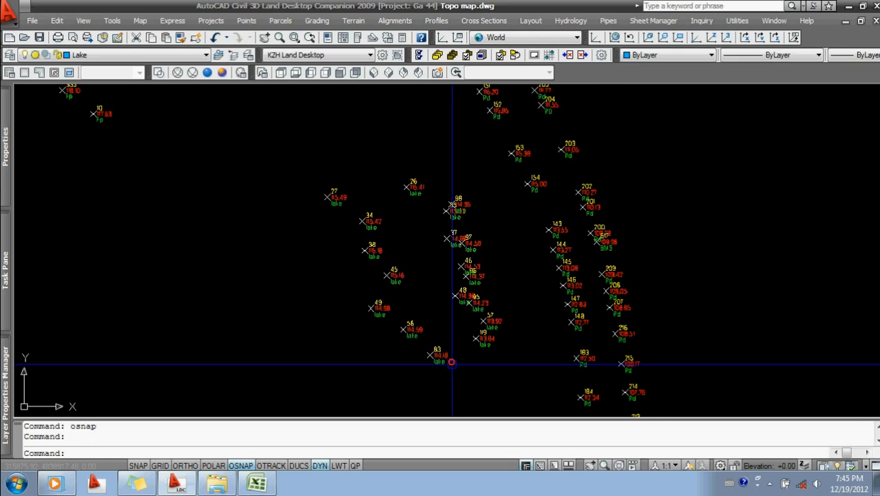
# Step: Start a 3D polyline by elevation at lake point 26, accepting the starting elevation of 115.41
pyautogui.moveTo(404, 189); pyautogui.dragTo(397, 179, button='middle')
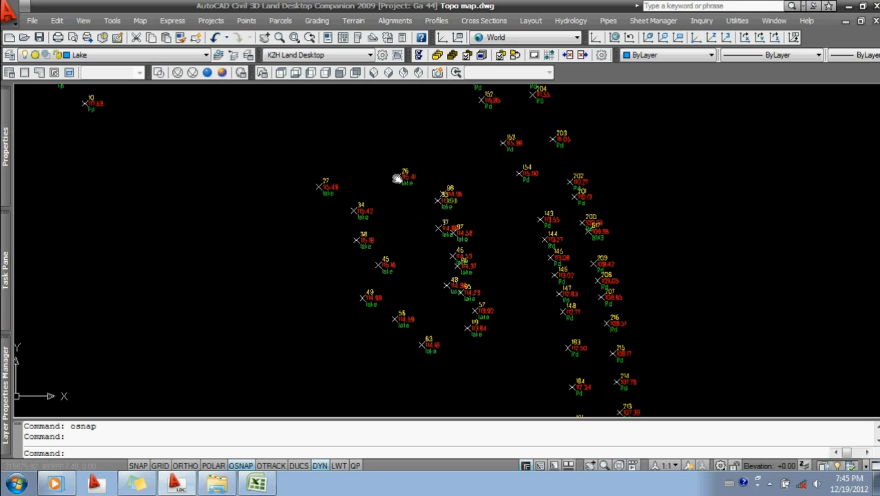
pyautogui.click(353, 22)
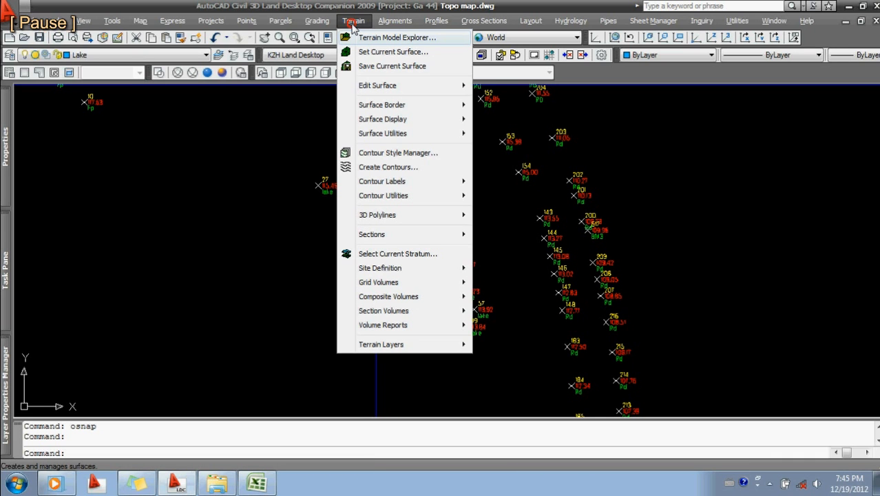
pyautogui.moveTo(384, 237)
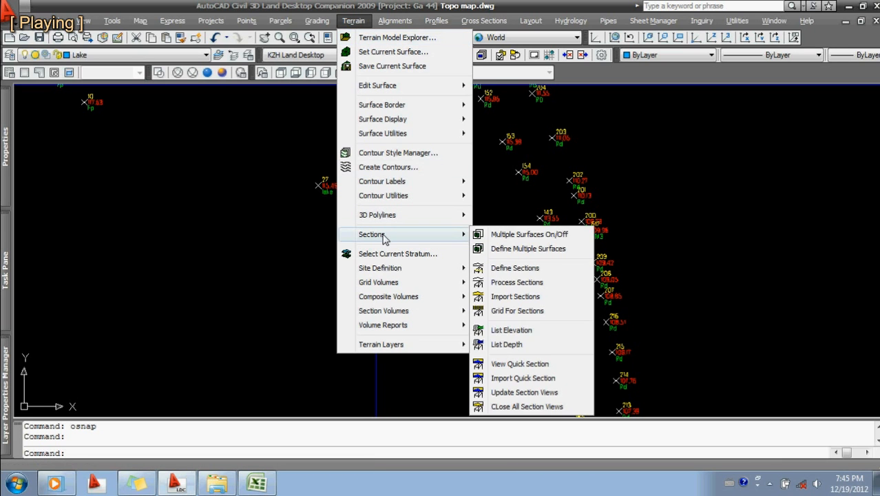
pyautogui.moveTo(413, 216)
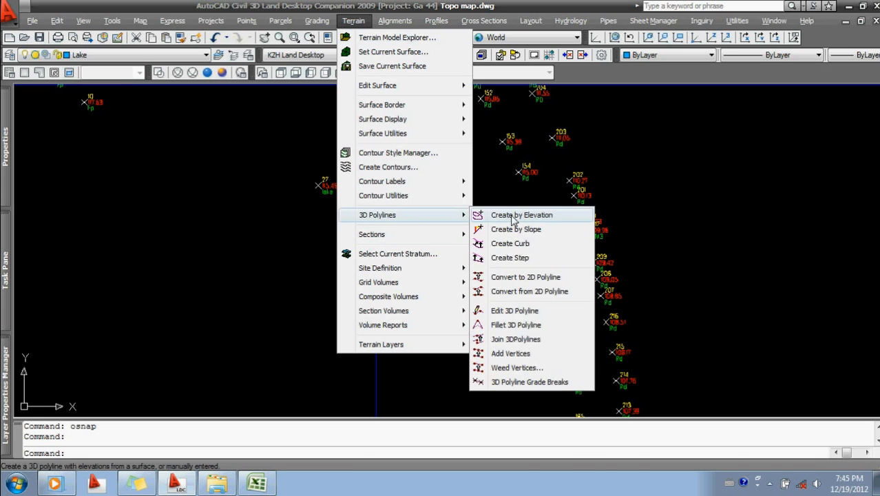
pyautogui.click(513, 216)
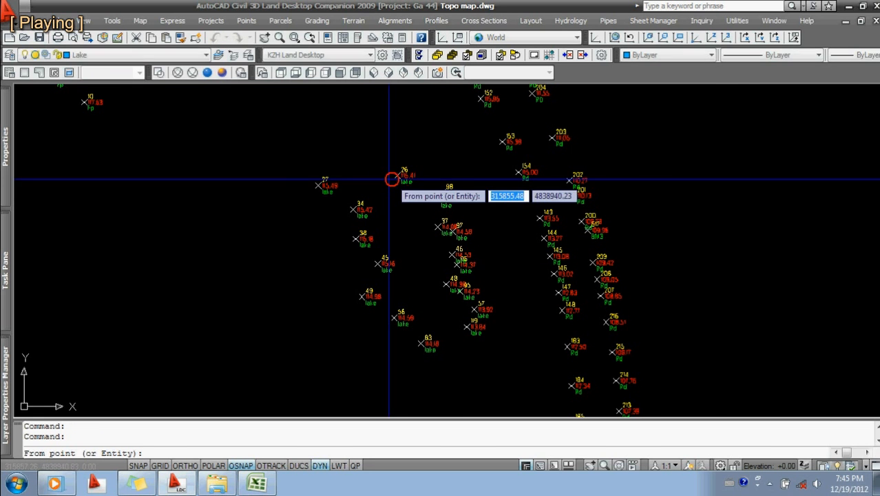
pyautogui.scroll(5, 400, 184)
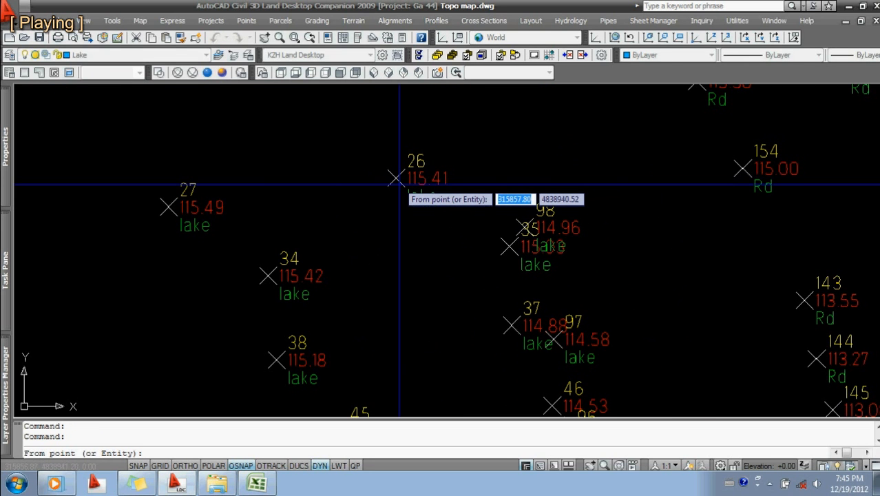
pyautogui.click(400, 185)
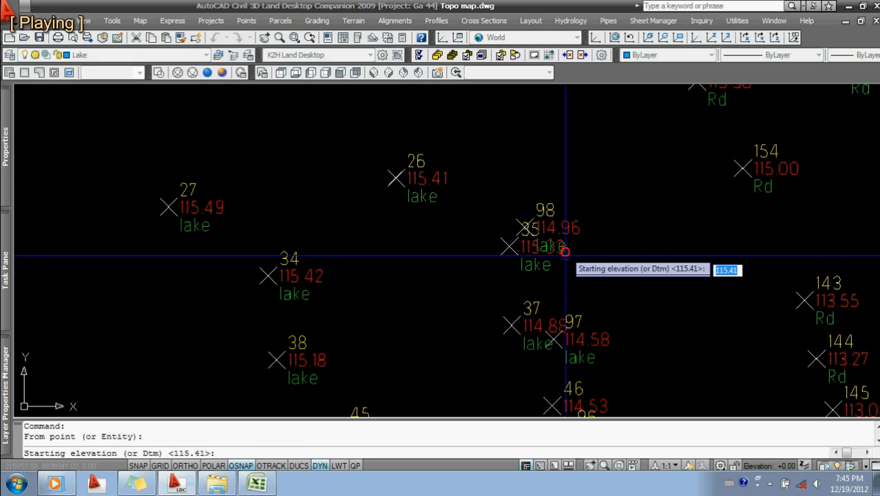
pyautogui.press('Return')
# Step: Continue the lake 3D polyline through points 98, 35 and 37, accepting each point's own elevation
pyautogui.scroll(3, 522, 224)
pyautogui.click(525, 224)
pyautogui.scroll(-2, 525, 224)
pyautogui.press('Return')
pyautogui.click(477, 290)
pyautogui.press('Return')
pyautogui.scroll(-3, 482, 293)
pyautogui.scroll(3, 490, 327)
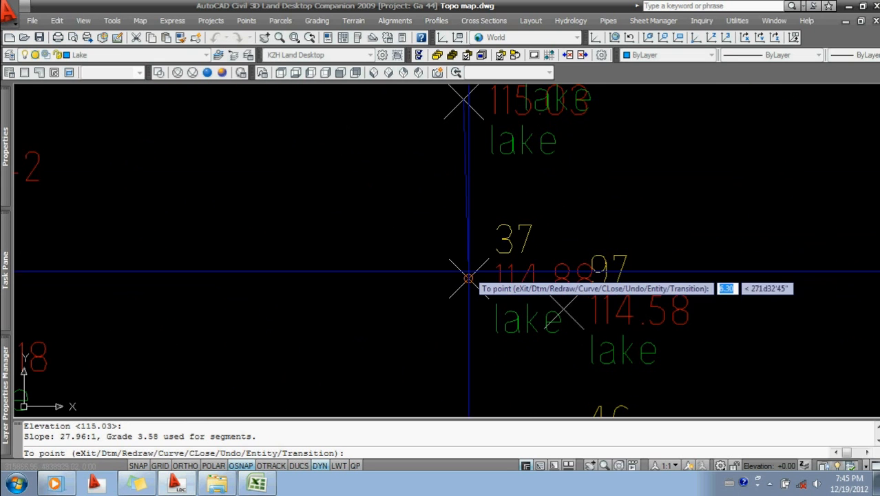
pyautogui.click(469, 279)
pyautogui.press('Return')
# Step: Extend the lake 3D polyline through points 97, 46 and 96 at elevations 114.58, 114.53 and 114.37
pyautogui.click(563, 309)
pyautogui.scroll(-3, 564, 309)
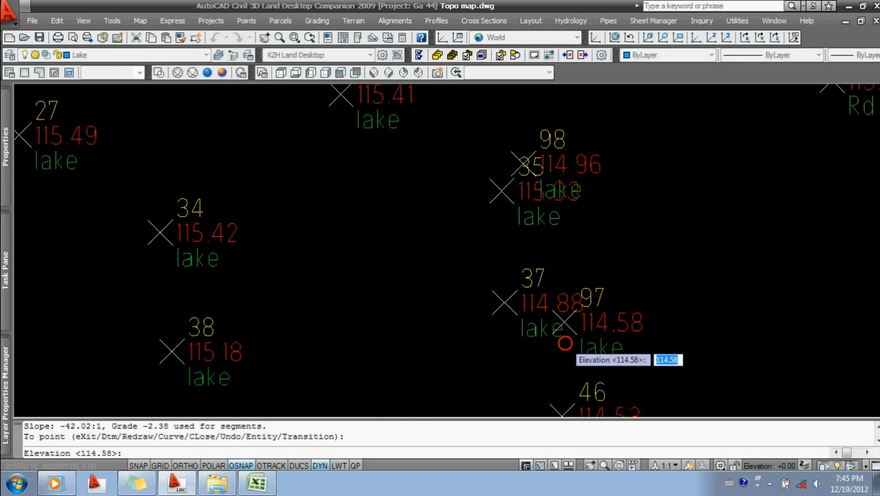
pyautogui.press('Return')
pyautogui.click(555, 305)
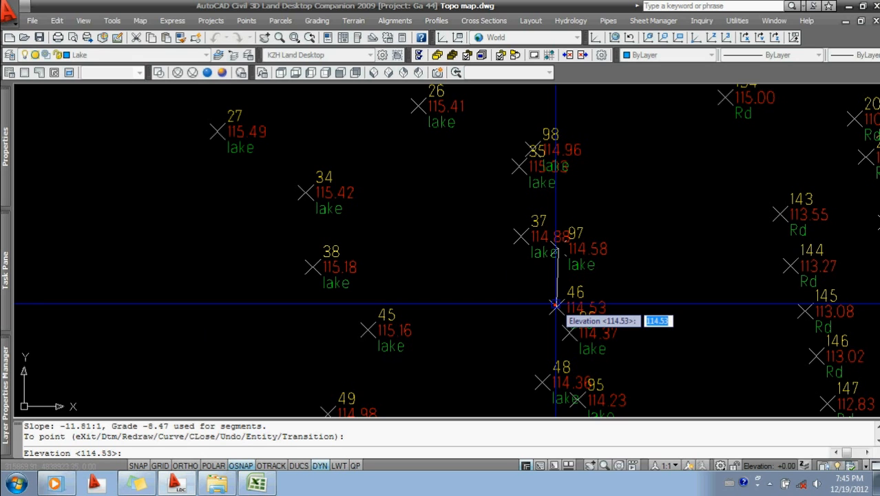
pyautogui.press('Return')
pyautogui.scroll(5, 560, 338)
pyautogui.click(550, 334)
pyautogui.press('Return')
pyautogui.scroll(-3, 548, 344)
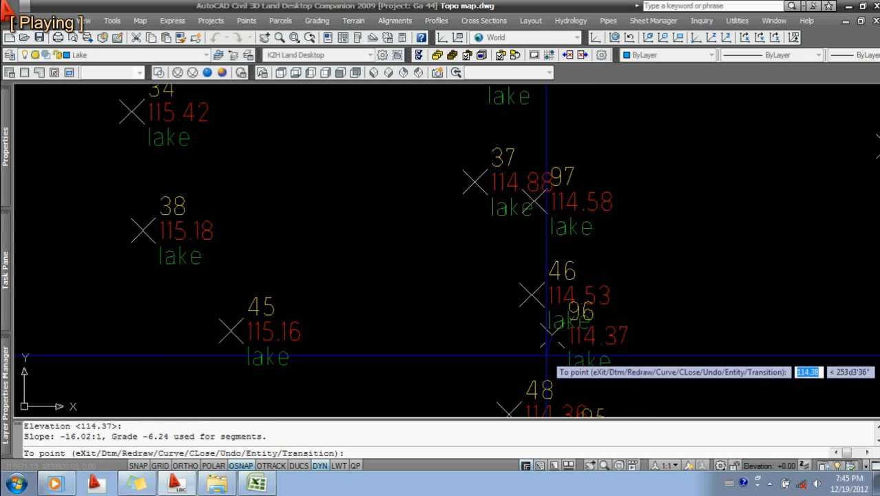
# Step: Add lake points 48 and 95 to the 3D polyline at elevations 114.36 and 114.23
pyautogui.moveTo(546, 355); pyautogui.dragTo(532, 232, button='middle')
pyautogui.click(495, 292)
pyautogui.press('Return')
pyautogui.click(551, 320)
pyautogui.scroll(-4, 544, 306)
pyautogui.press('Return')
# Step: Carry the lake 3D polyline on to points 57 and 119 at elevations 113.92 and 113.84
pyautogui.scroll(5, 552, 346)
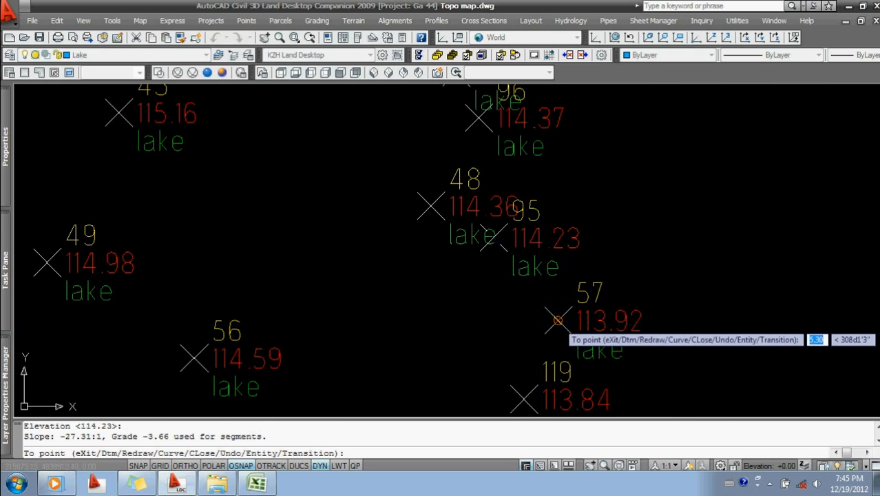
pyautogui.click(558, 321)
pyautogui.scroll(-4, 558, 320)
pyautogui.press('Return')
pyautogui.scroll(5, 544, 324)
pyautogui.click(515, 337)
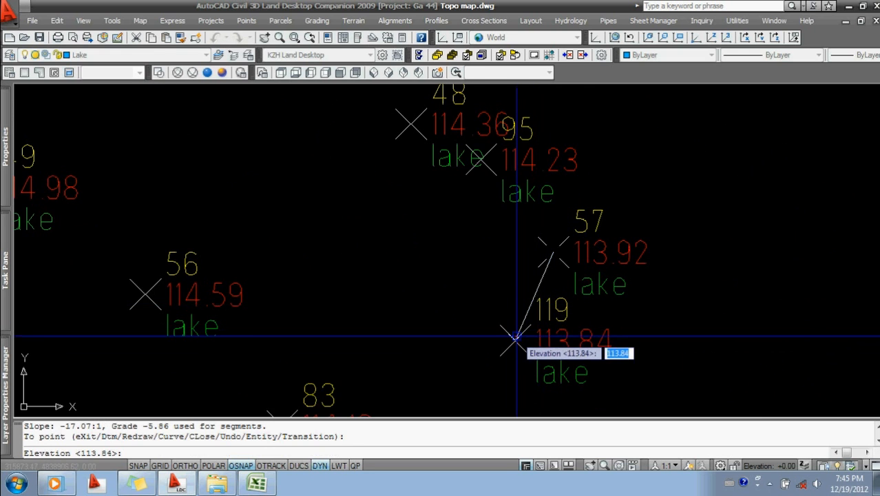
pyautogui.scroll(-4, 482, 303)
pyautogui.press('Return')
# Step: Continue the lake 3D polyline through points 83, 56 and 49, accepting elevations 114.18, 114.59 and 114.98
pyautogui.scroll(2, 447, 272)
pyautogui.click(430, 274)
pyautogui.press('Return')
pyautogui.click(365, 209)
pyautogui.moveTo(288, 164); pyautogui.dragTo(294, 261, button='middle')
pyautogui.press('Return')
pyautogui.click(287, 254)
pyautogui.press('Return')
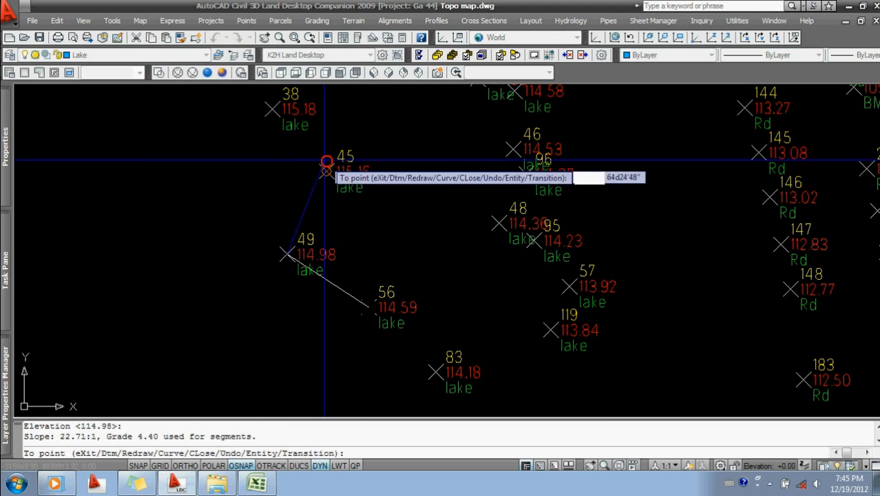
# Step: Extend the lake 3D polyline through points 45, 38 and 34, accepting elevations 115.16, 115.18 and 115.42
pyautogui.click(327, 162)
pyautogui.moveTo(301, 137); pyautogui.dragTo(344, 244, button='middle')
pyautogui.press('Return')
pyautogui.click(303, 215)
pyautogui.press('Return')
pyautogui.click(297, 142)
pyautogui.moveTo(298, 142); pyautogui.dragTo(330, 256, button='middle')
pyautogui.press('Return')
# Step: Add lake point 27 at elevation 115.49 and close the 3D polyline back to its starting point
pyautogui.click(242, 198)
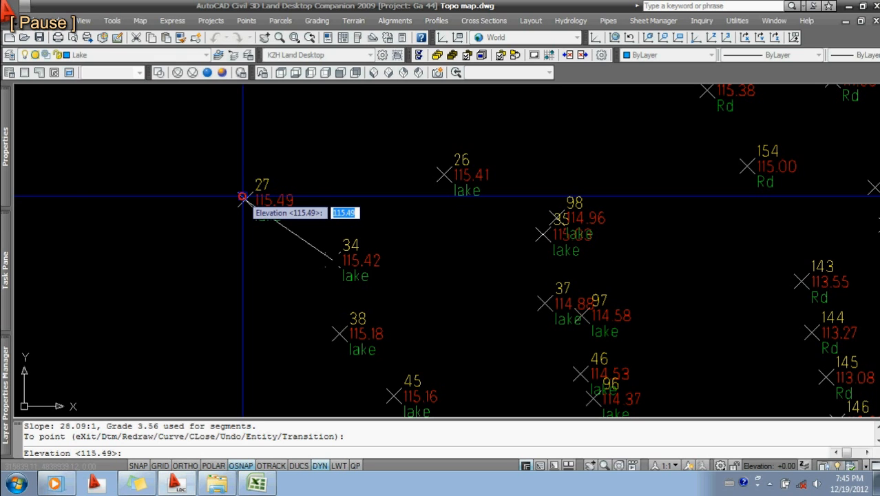
pyautogui.press('Return')
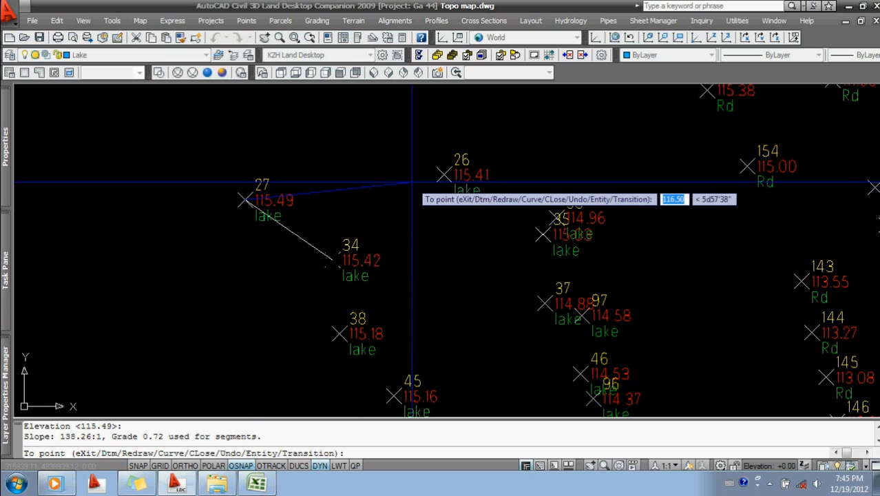
pyautogui.write('cl')
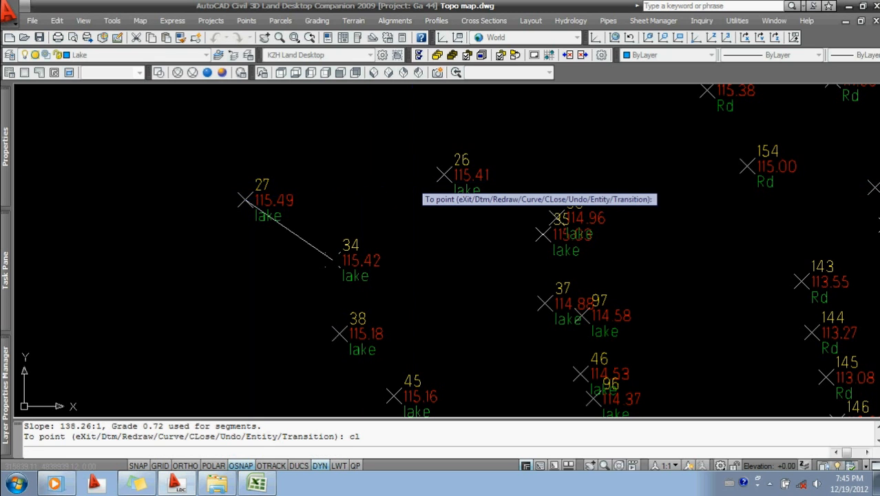
pyautogui.press('Return')
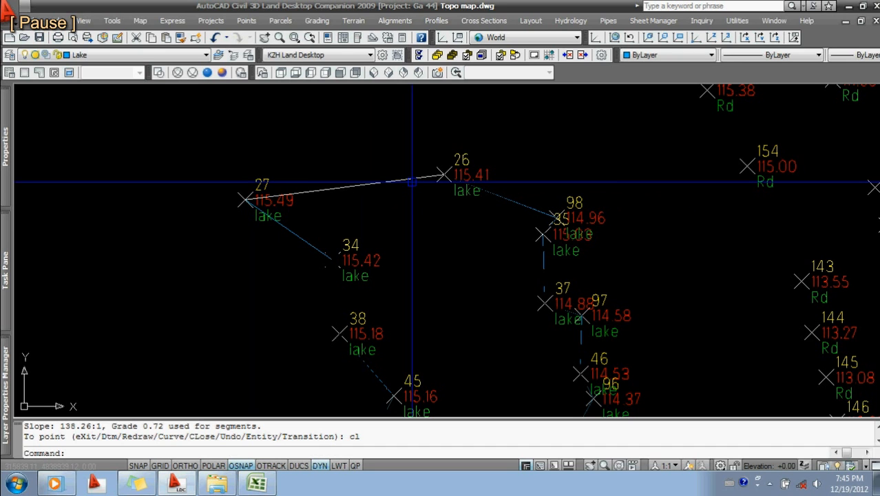
pyautogui.scroll(-4, 442, 193)
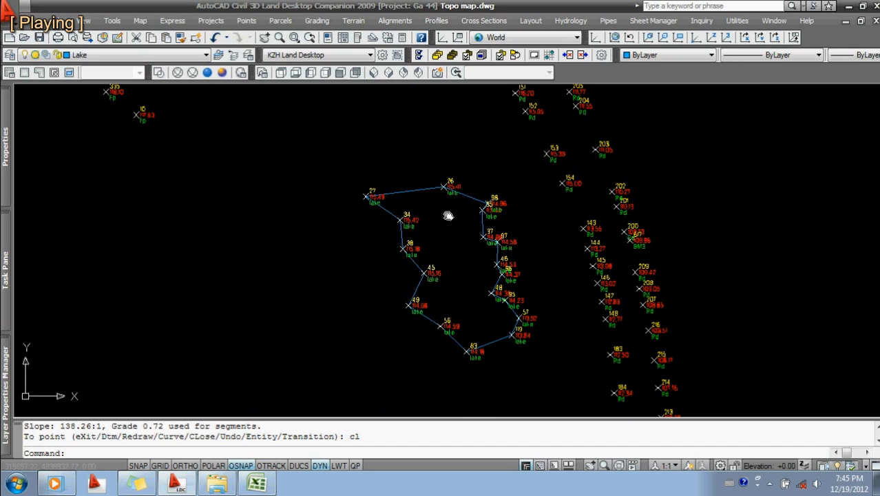